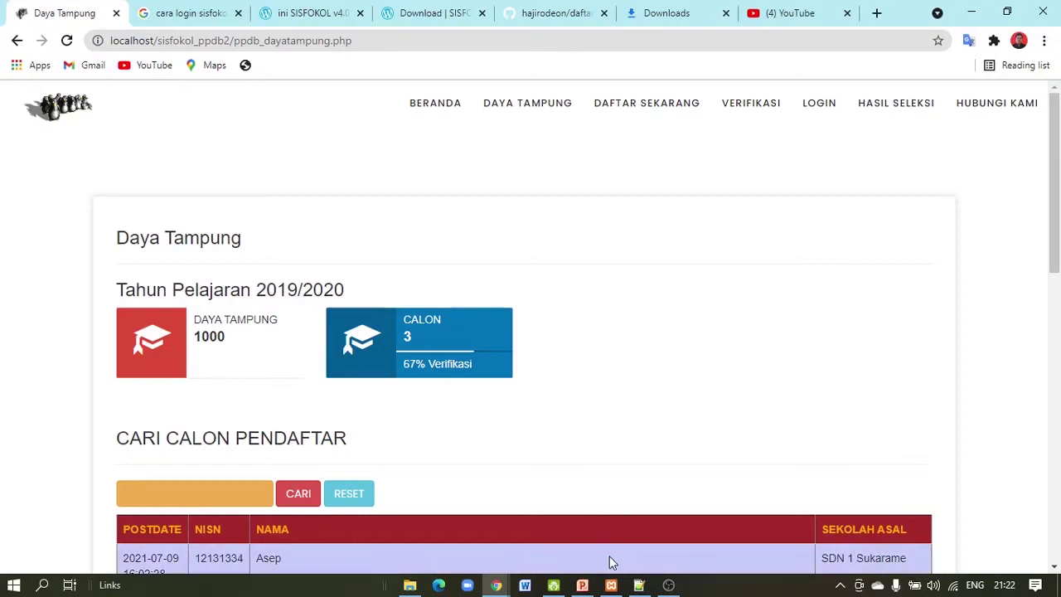
# Step: Switch to PowerPoint and present the SISFOKOL PPDB title slide as a slide show
pyautogui.click(581, 585)
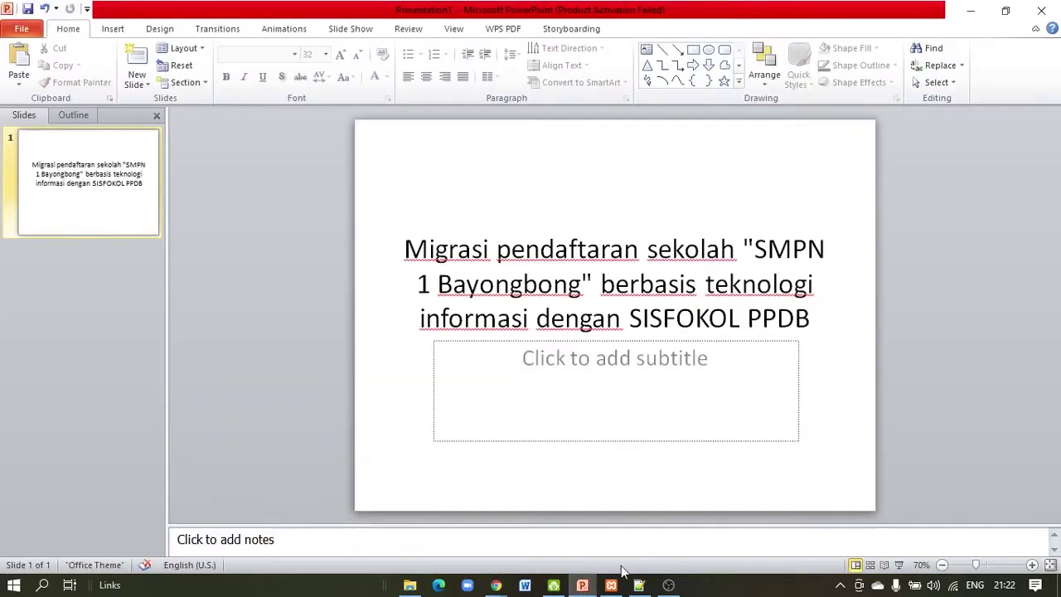
pyautogui.click(898, 564)
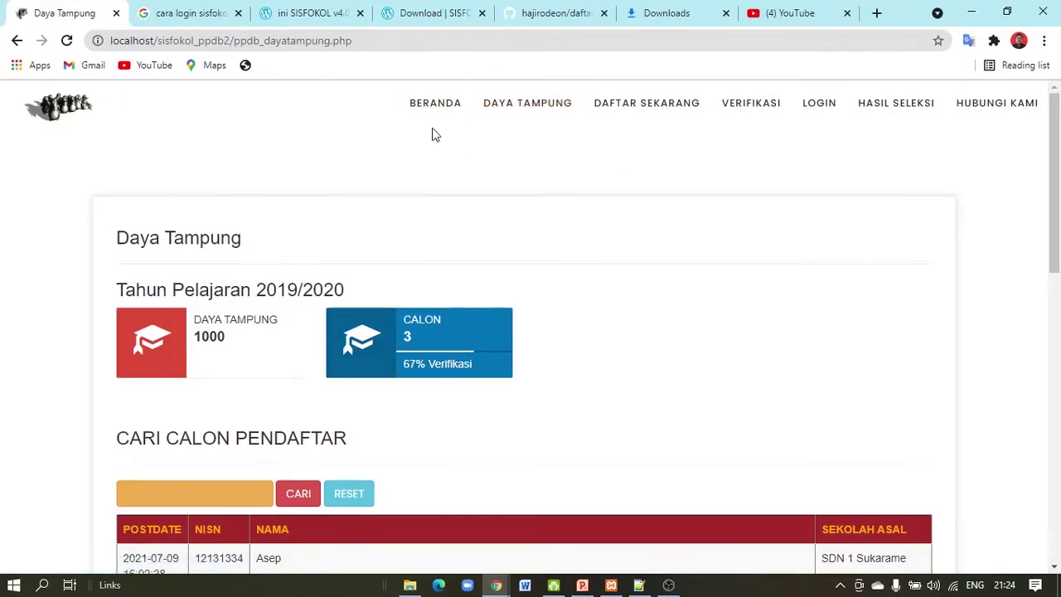
# Step: In the SISFOKOL PPDB site in the browser, look over the registration form and the applicant verification page
pyautogui.click(500, 121)
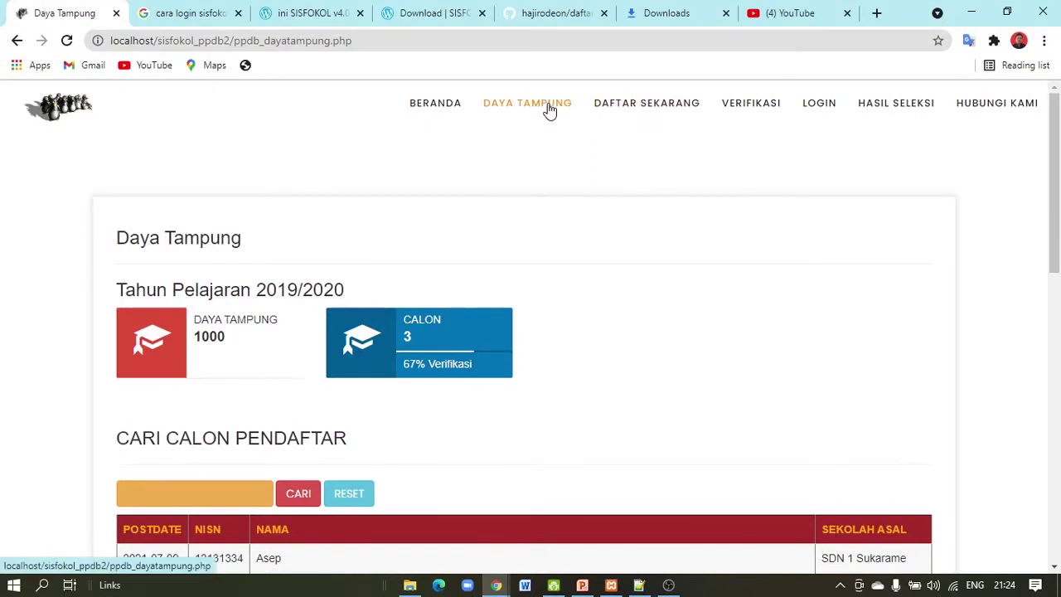
pyautogui.click(623, 112)
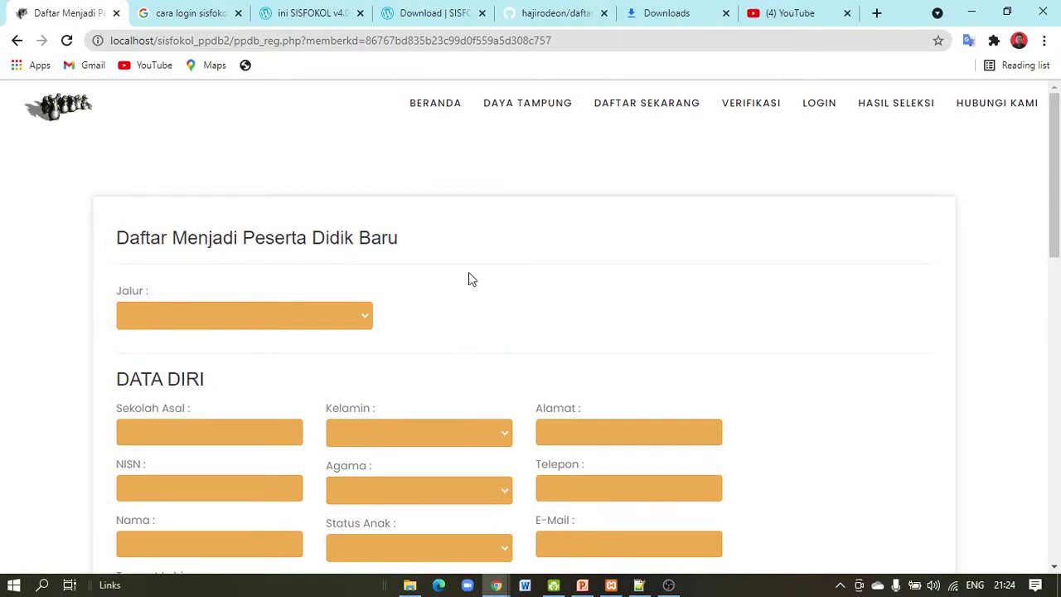
pyautogui.scroll(-1, 1057, 198)
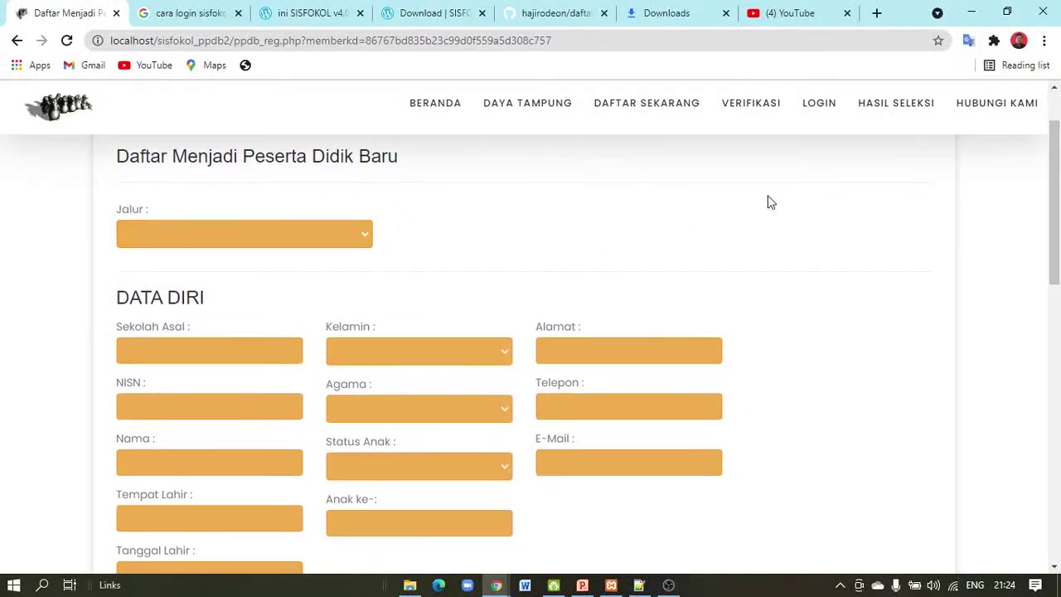
pyautogui.click(749, 108)
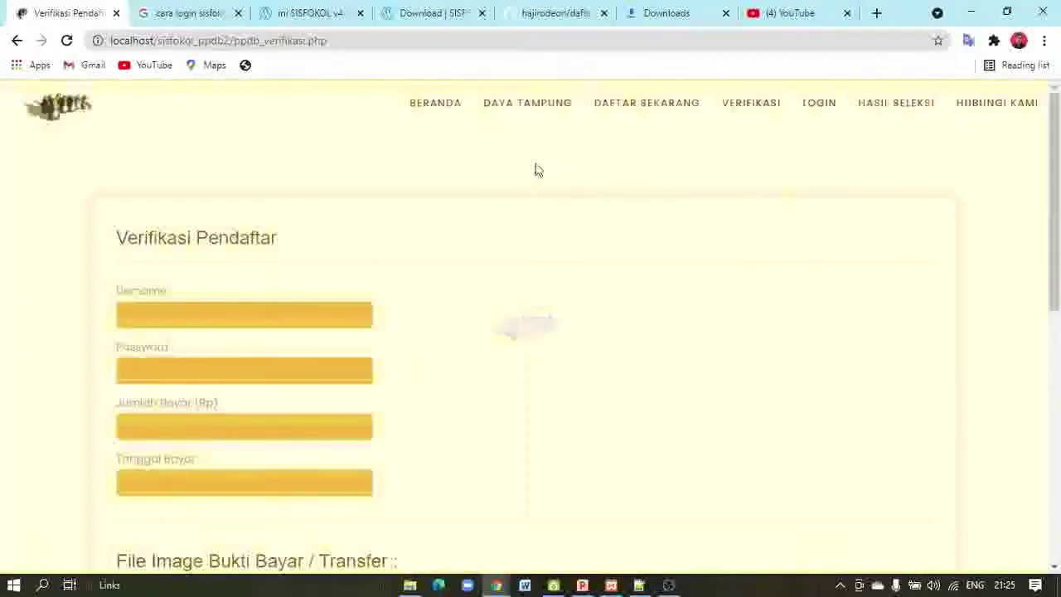
pyautogui.moveTo(1058, 243); pyautogui.dragTo(1058, 280)
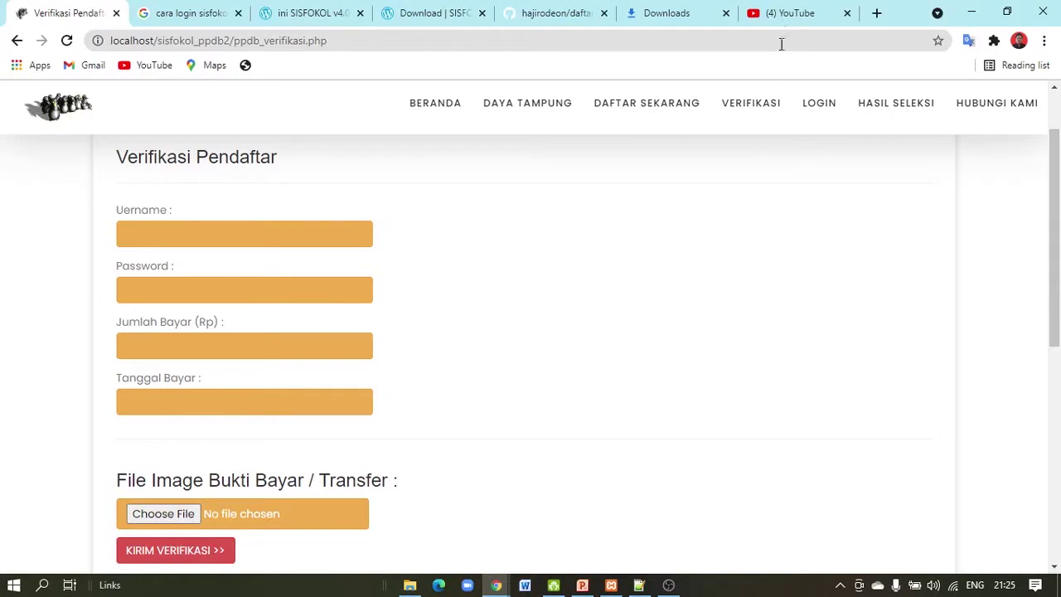
# Step: Open the new student registration form and set Jalur to REGULER
pyautogui.click(621, 118)
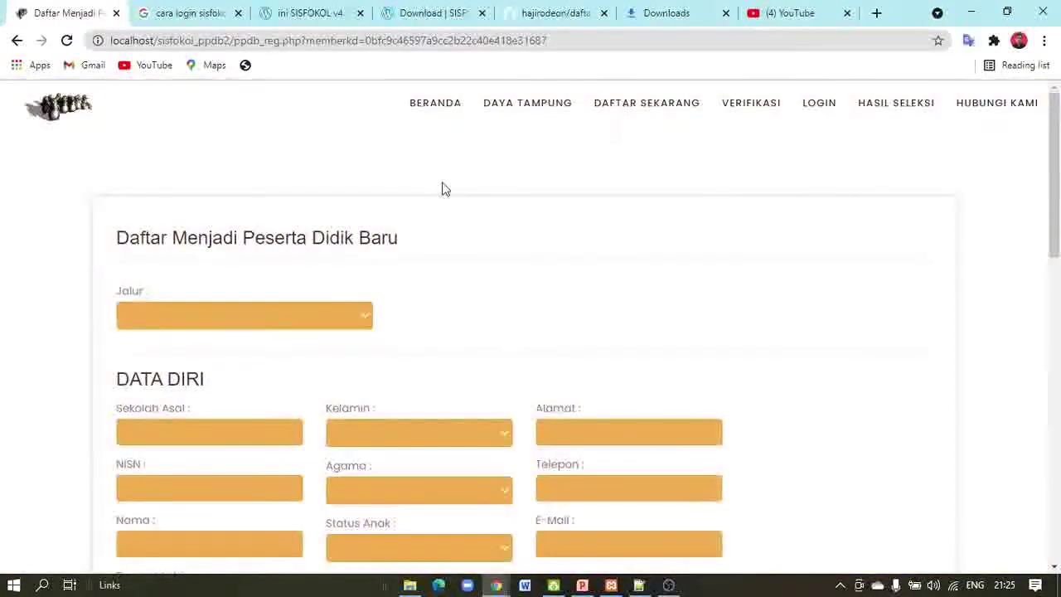
pyautogui.click(360, 315)
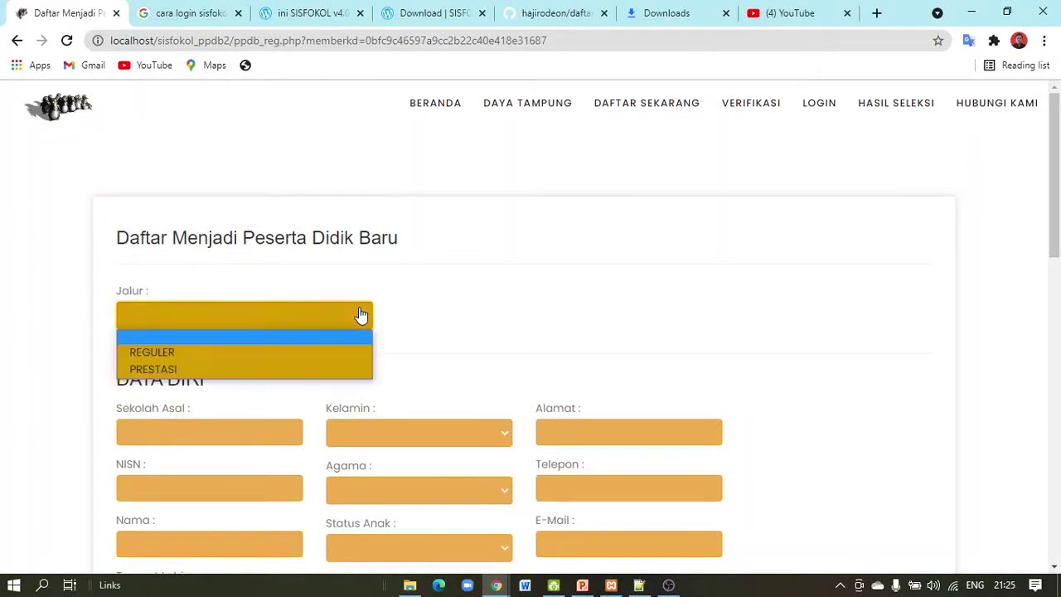
pyautogui.click(238, 353)
pyautogui.scroll(-1, 450, 323)
pyautogui.scroll(-1, 450, 323)
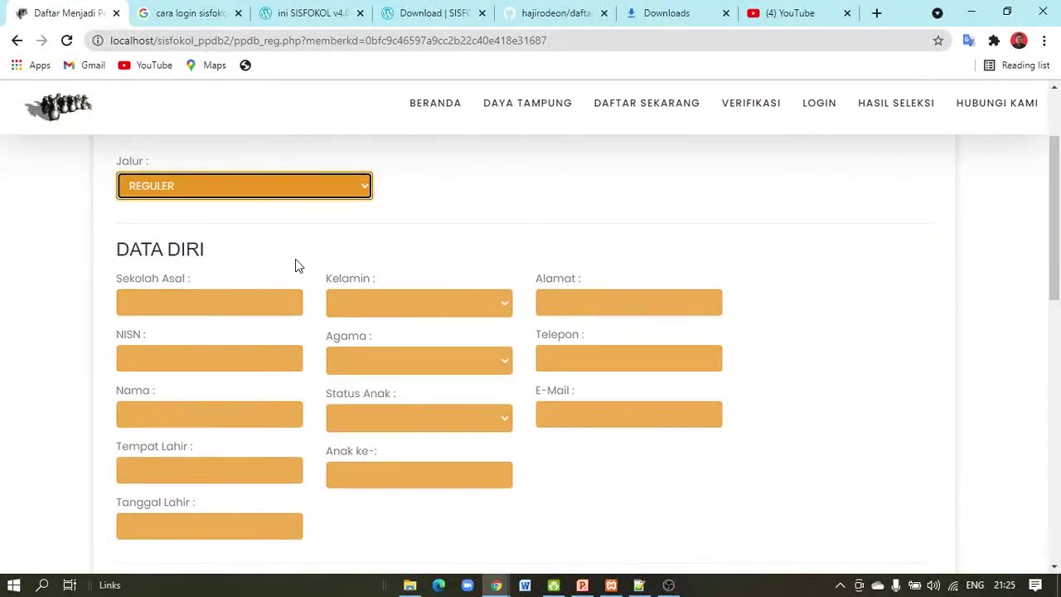
# Step: Set Sekolah Asal to SDN 1 Sukarame and enter the student's NISN and name
pyautogui.click(199, 320)
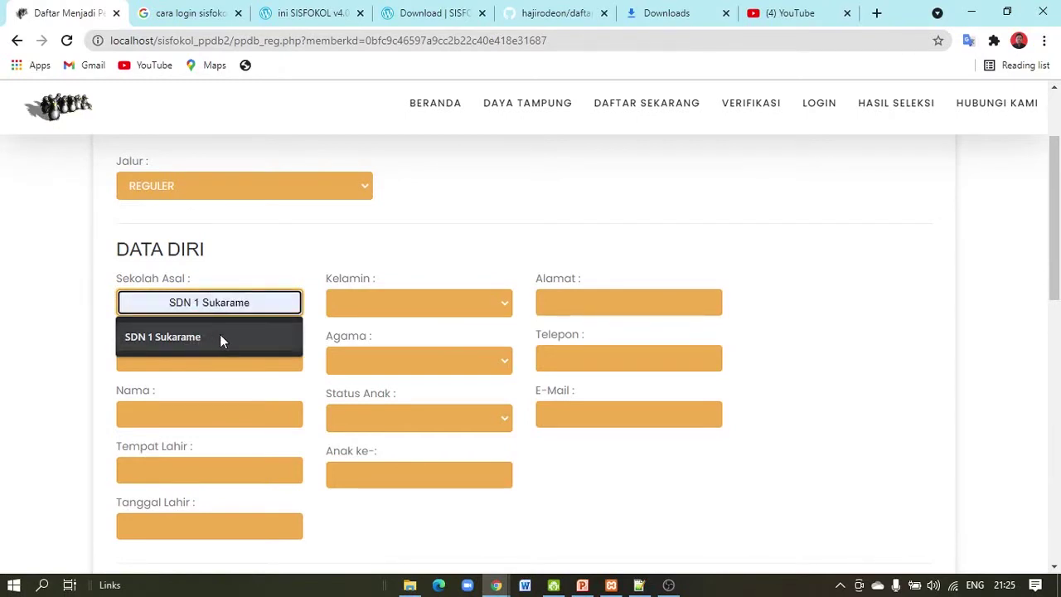
pyautogui.click(218, 336)
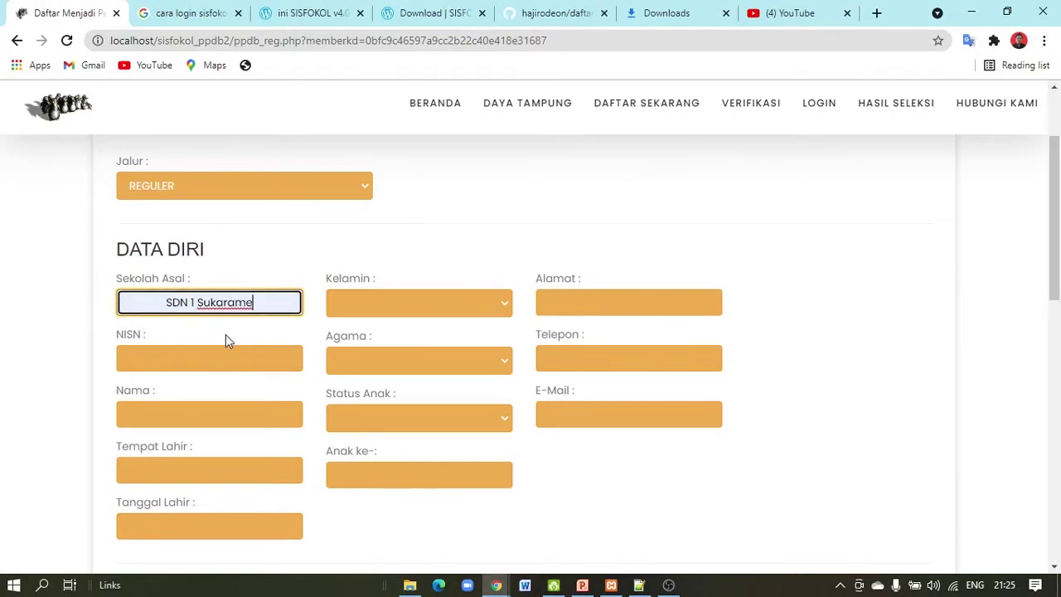
pyautogui.click(234, 365)
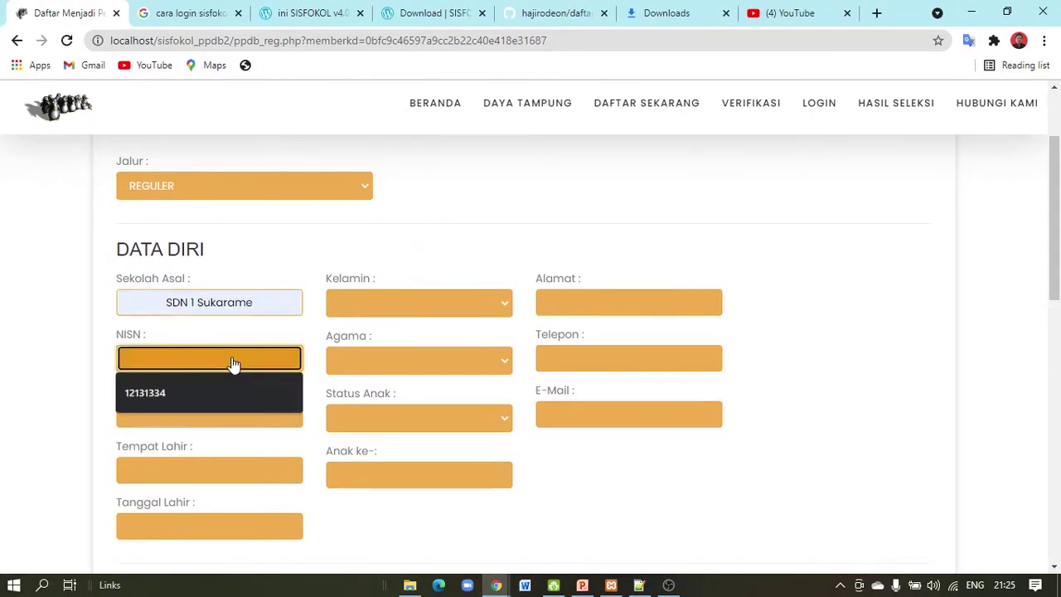
pyautogui.write('90878787')
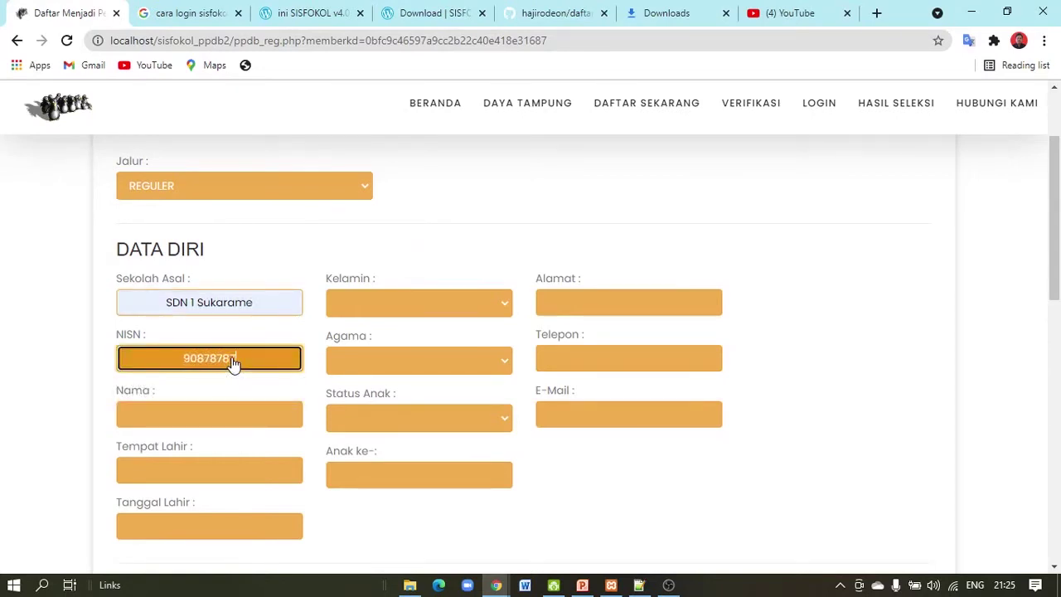
pyautogui.click(234, 417)
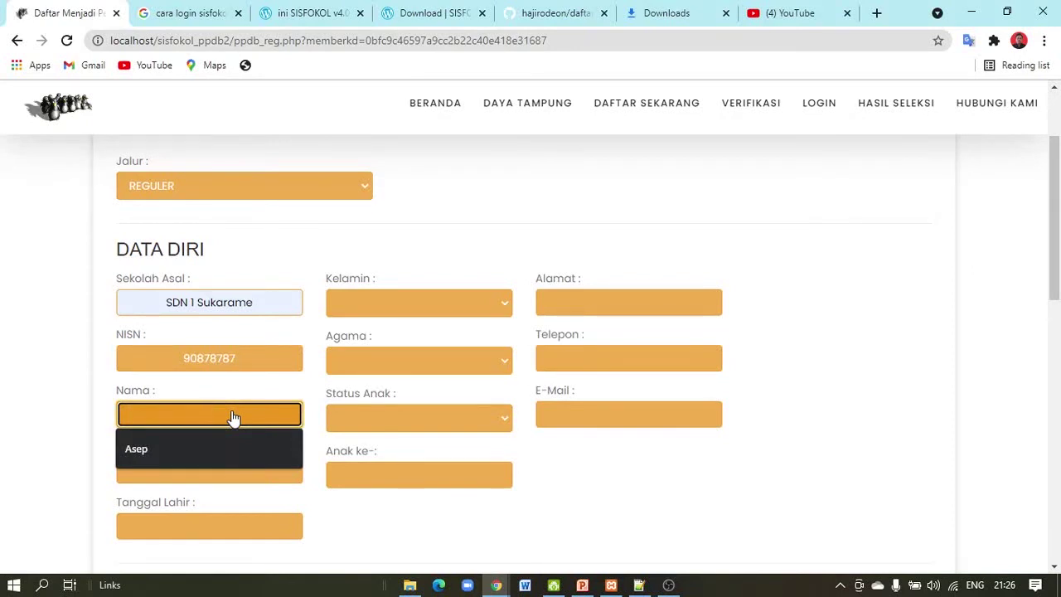
pyautogui.write('Cecep')
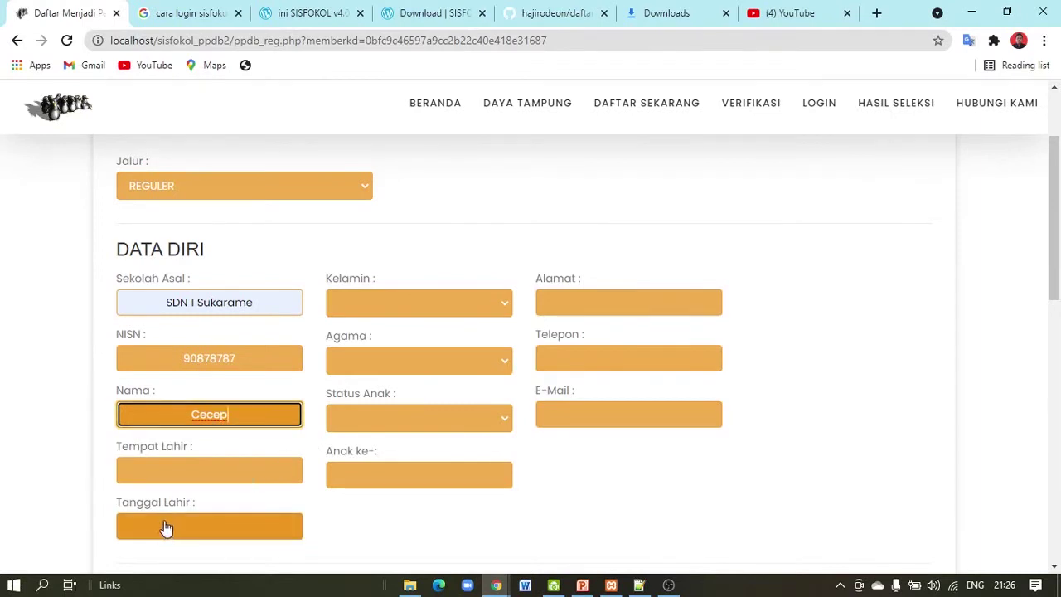
# Step: Set Tempat Lahir to Garut and enter the student's date of birth
pyautogui.click(213, 479)
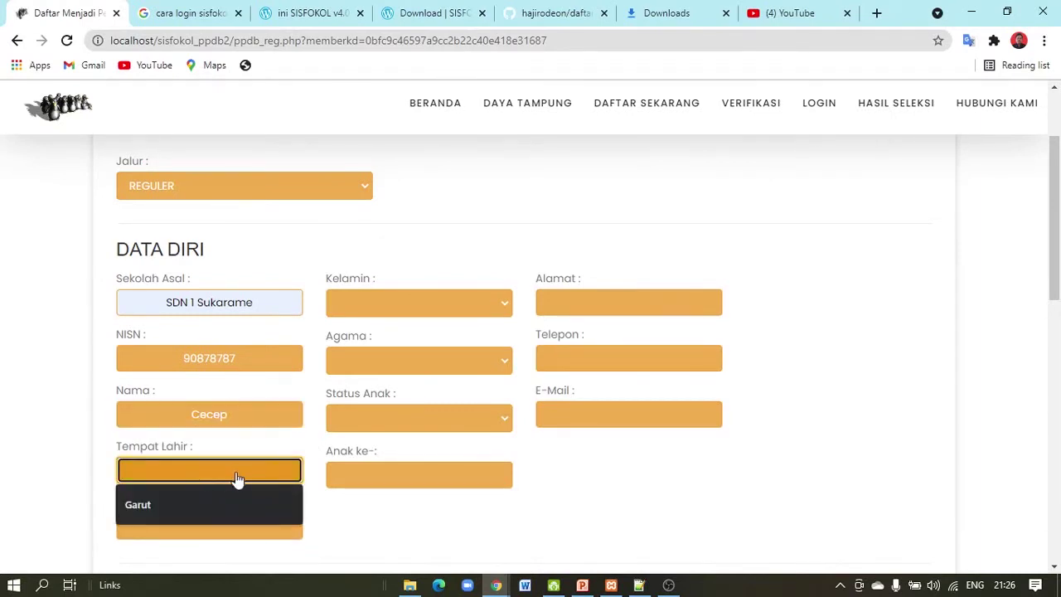
pyautogui.click(228, 502)
pyautogui.click(235, 527)
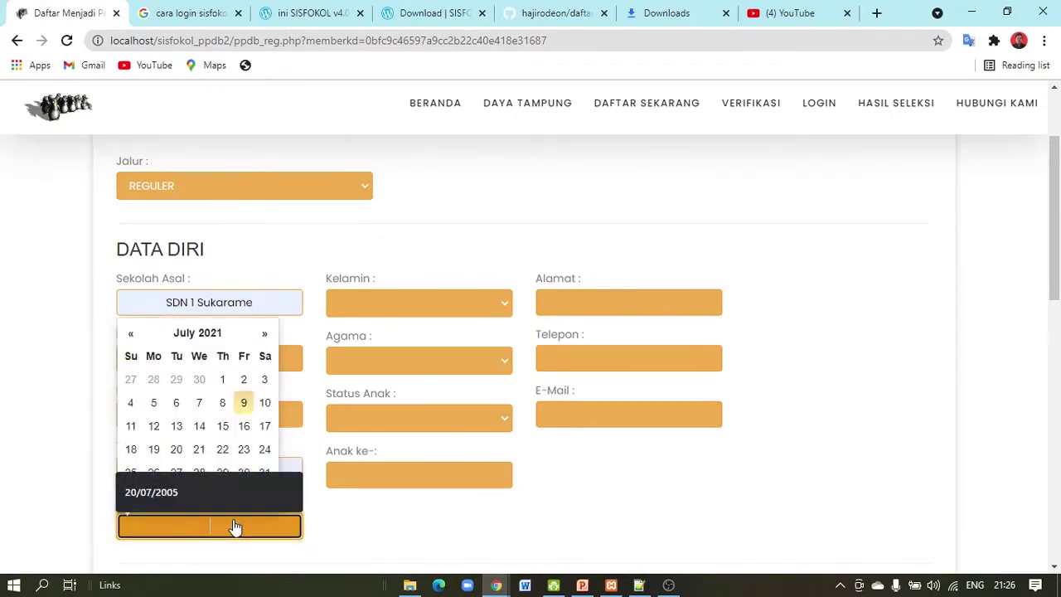
pyautogui.click(197, 334)
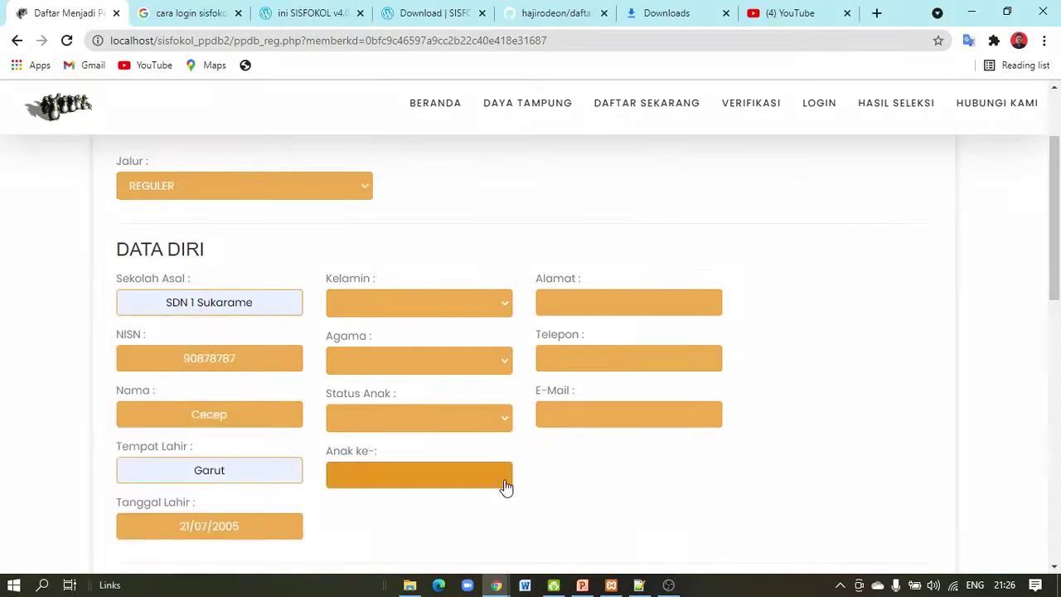
# Step: Set Kelamin to Laki - Laki, Agama to Islam, Status Anak to Kandung and Anak ke- to 4
pyautogui.click(408, 306)
pyautogui.click(425, 341)
pyautogui.click(425, 343)
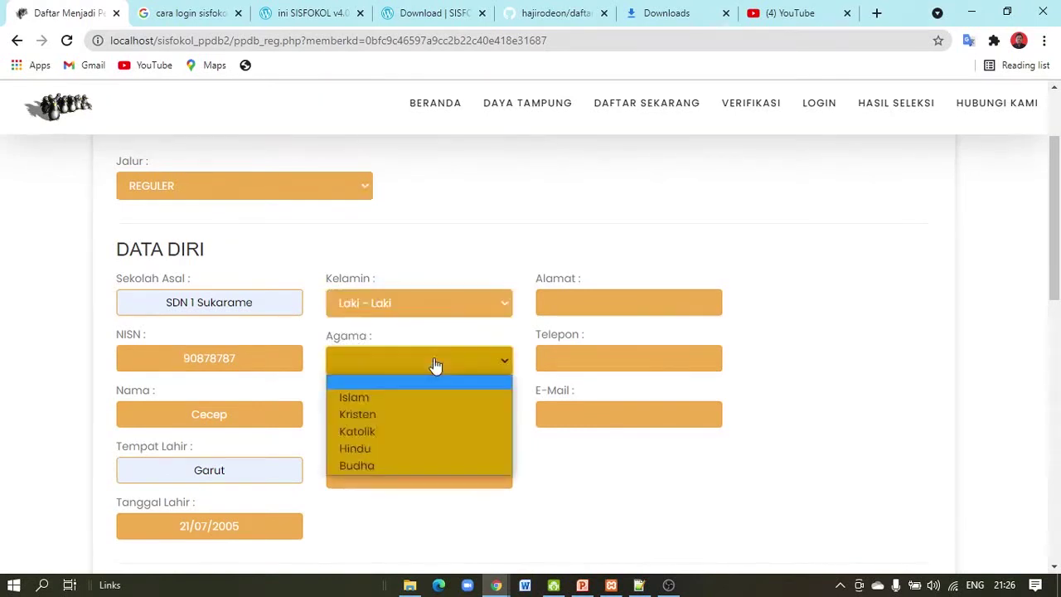
pyautogui.click(434, 397)
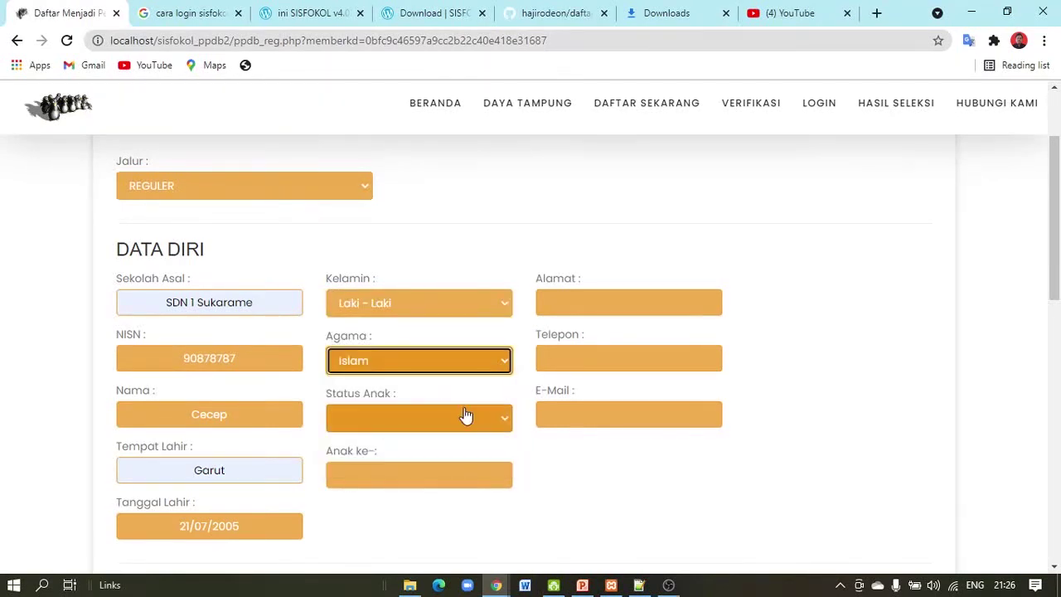
pyautogui.click(465, 418)
pyautogui.click(459, 453)
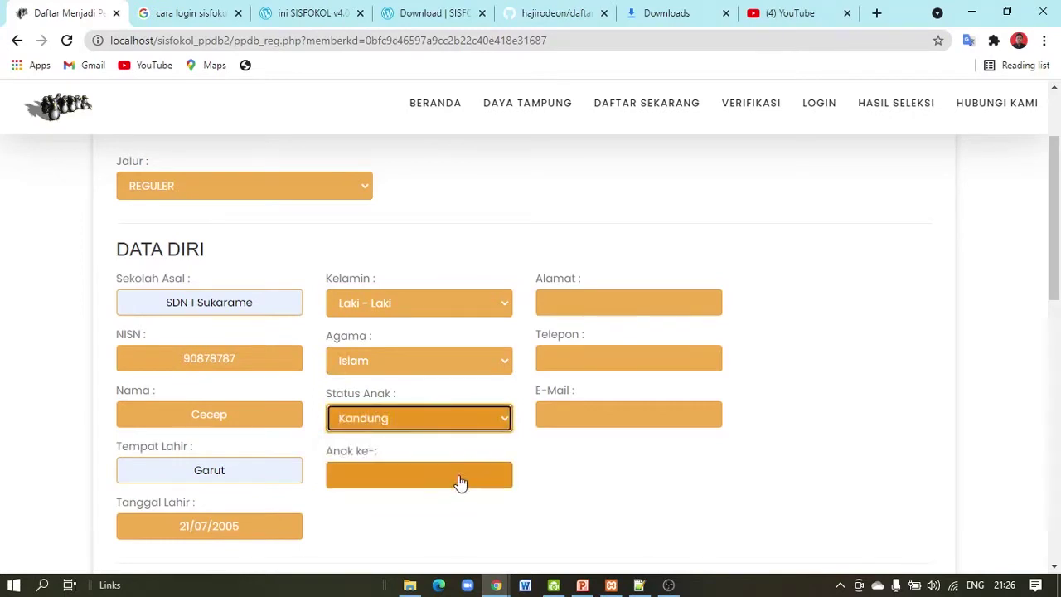
pyautogui.click(455, 480)
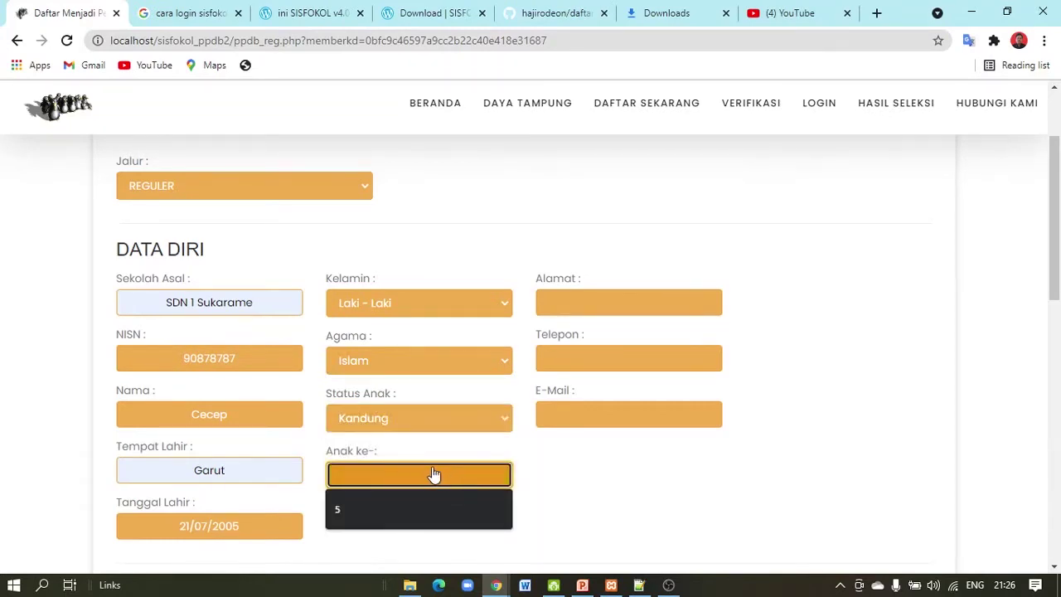
pyautogui.write('4')
# Step: Fill in the student's address, phone number and e-mail under Data Diri
pyautogui.click(635, 303)
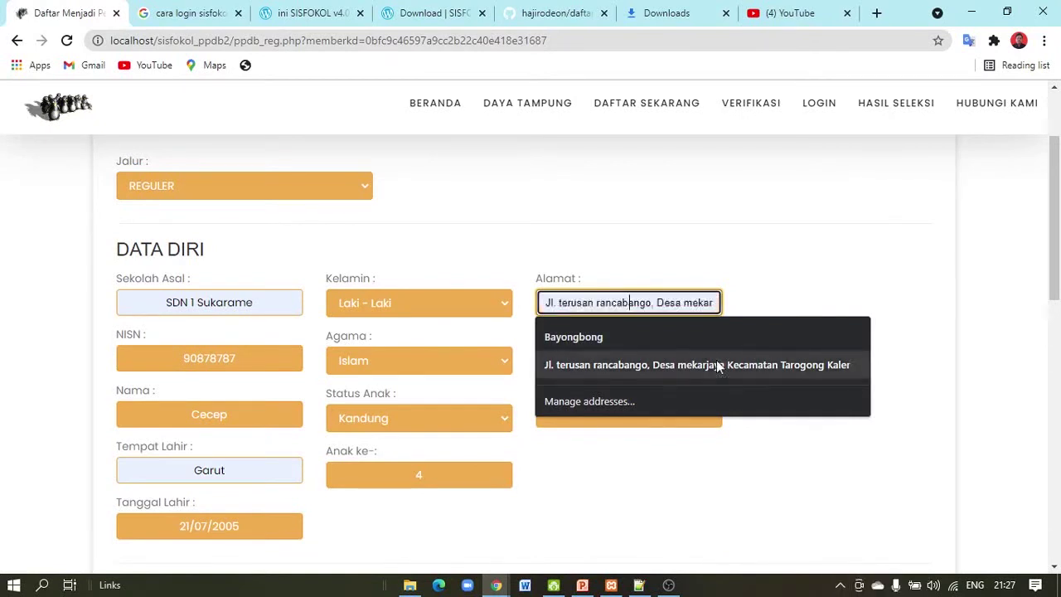
pyautogui.click(639, 337)
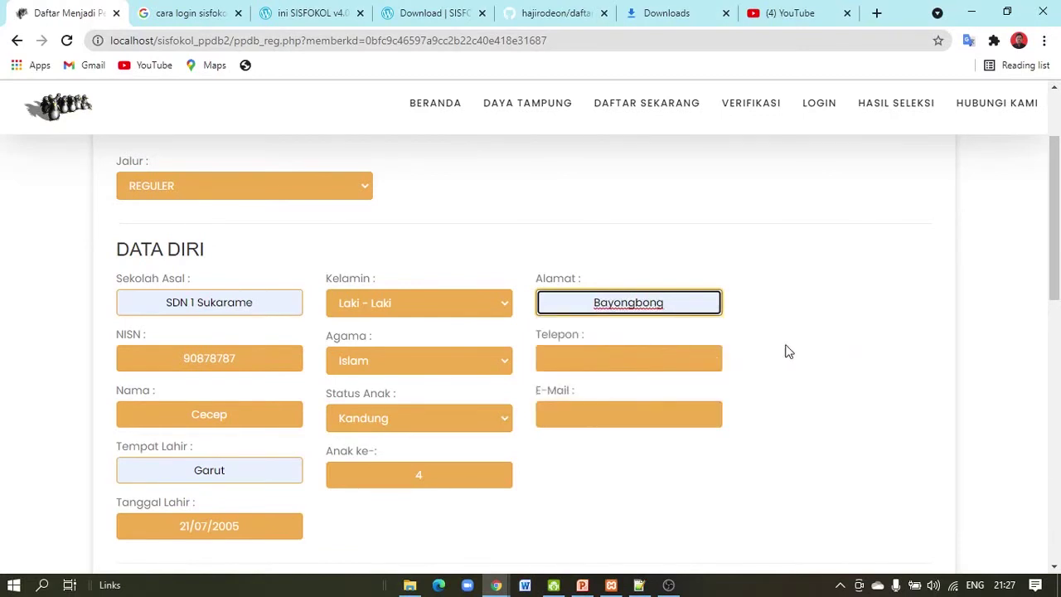
pyautogui.click(605, 359)
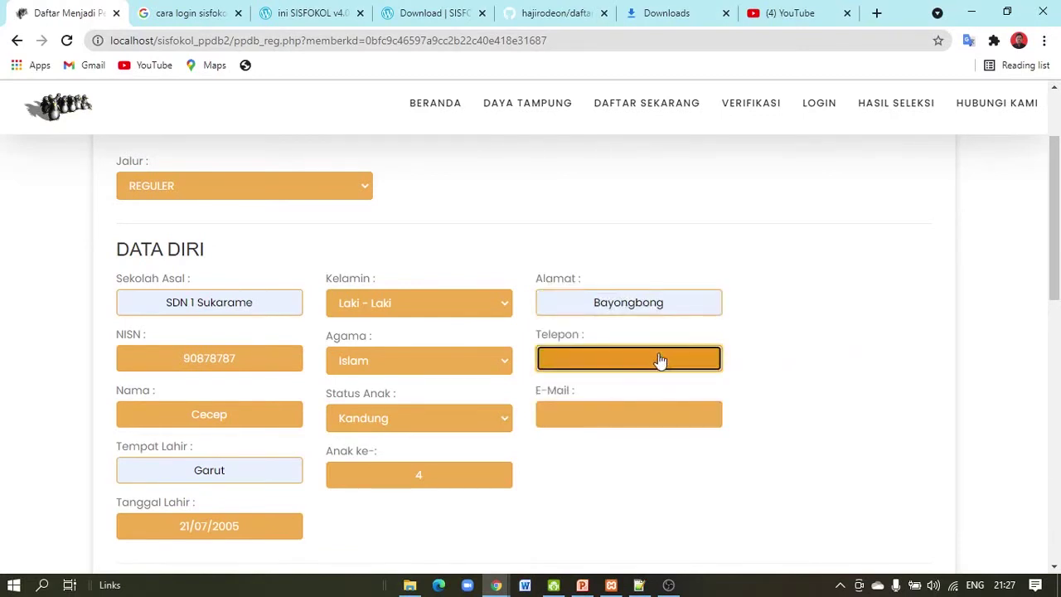
pyautogui.write('086758787')
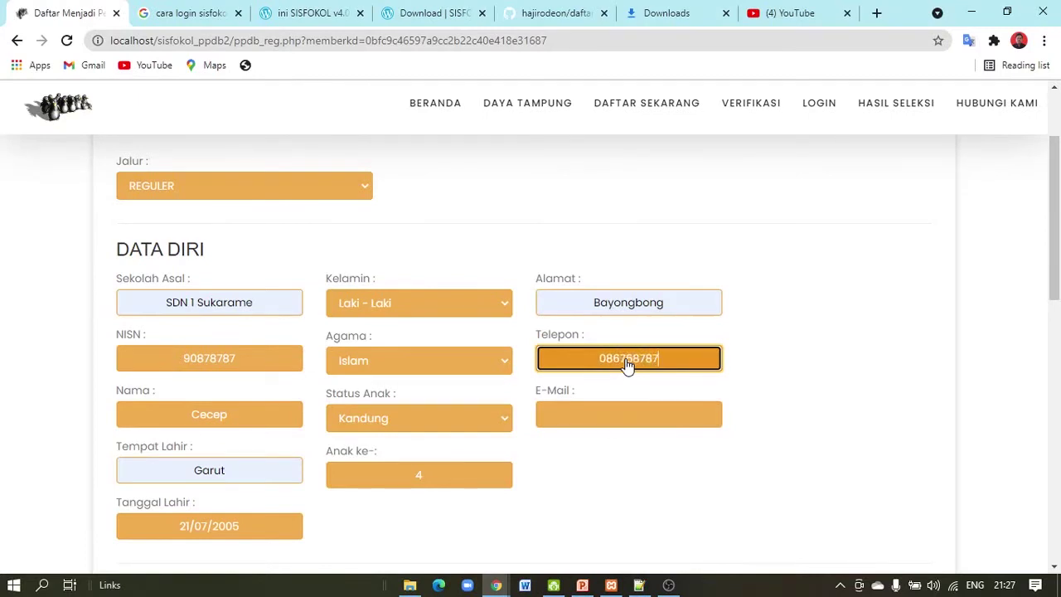
pyautogui.click(639, 412)
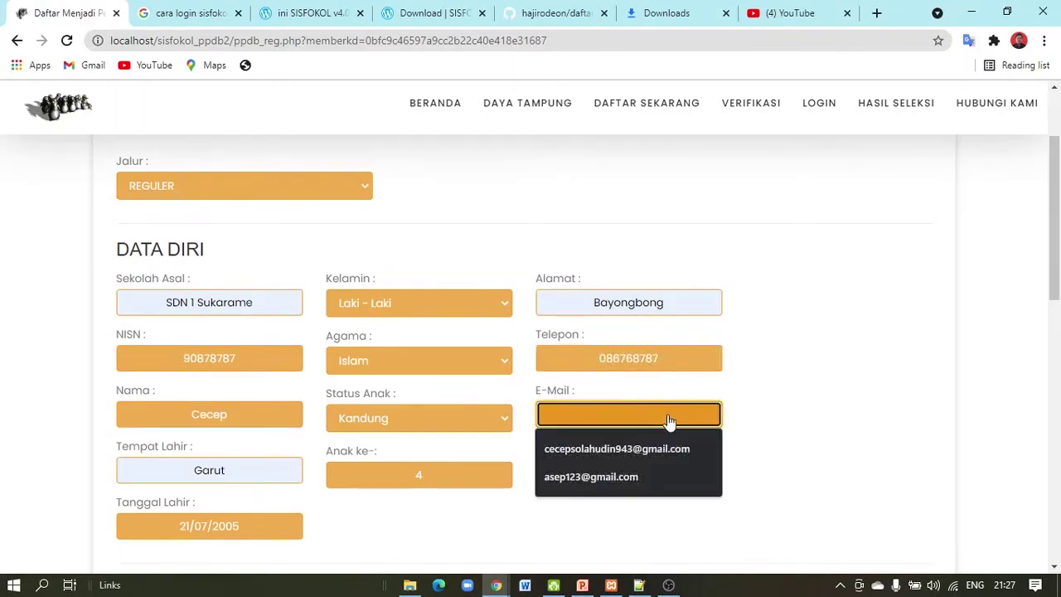
pyautogui.click(606, 447)
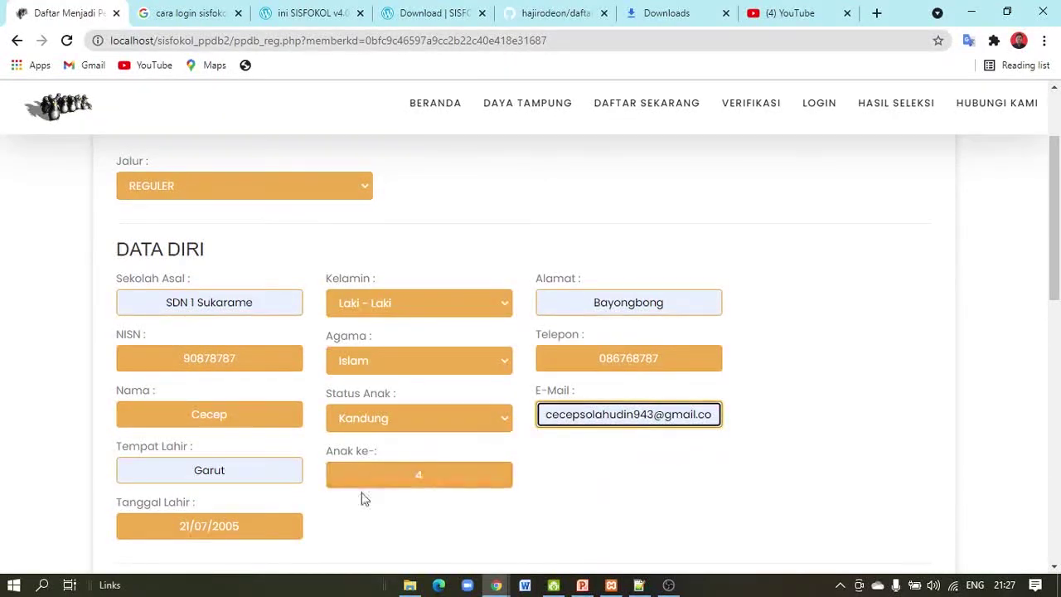
# Step: Enter the father's name, the mother's name and the parents' address in the Orang Tua section
pyautogui.scroll(-3, 364, 489)
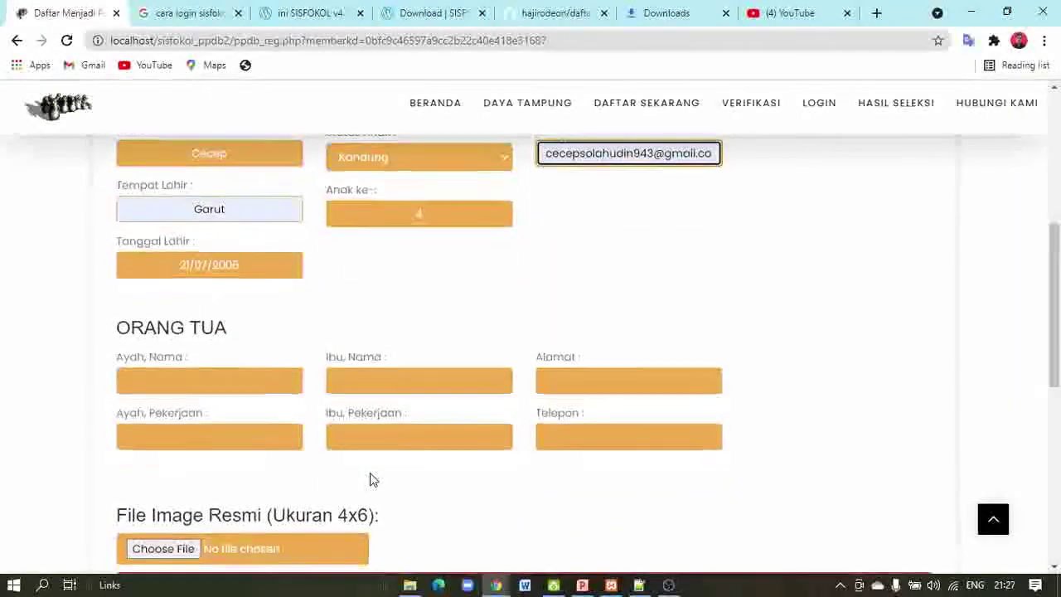
pyautogui.click(184, 350)
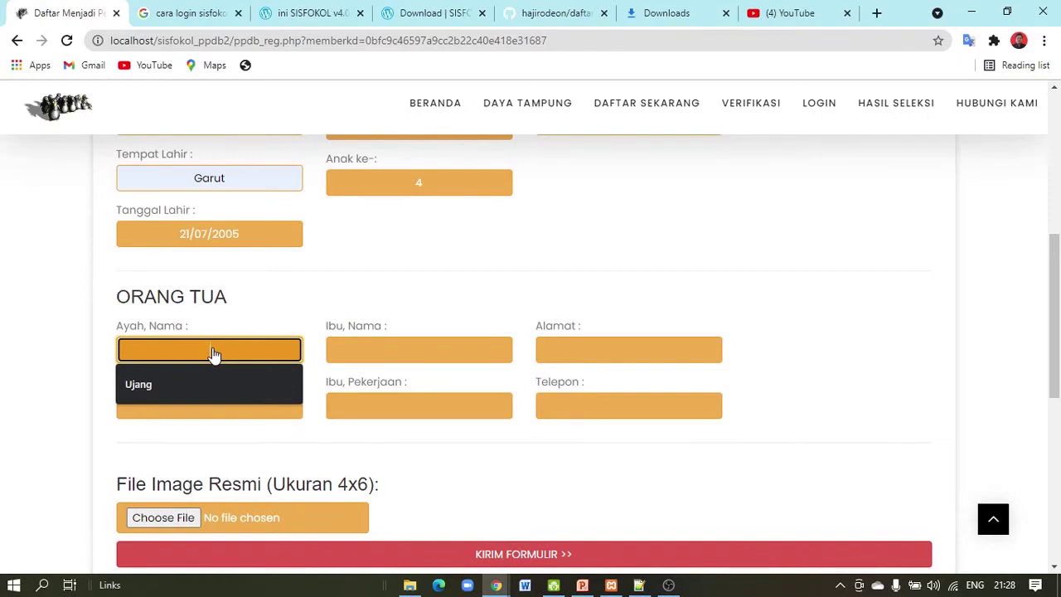
pyautogui.click(225, 386)
pyautogui.click(396, 349)
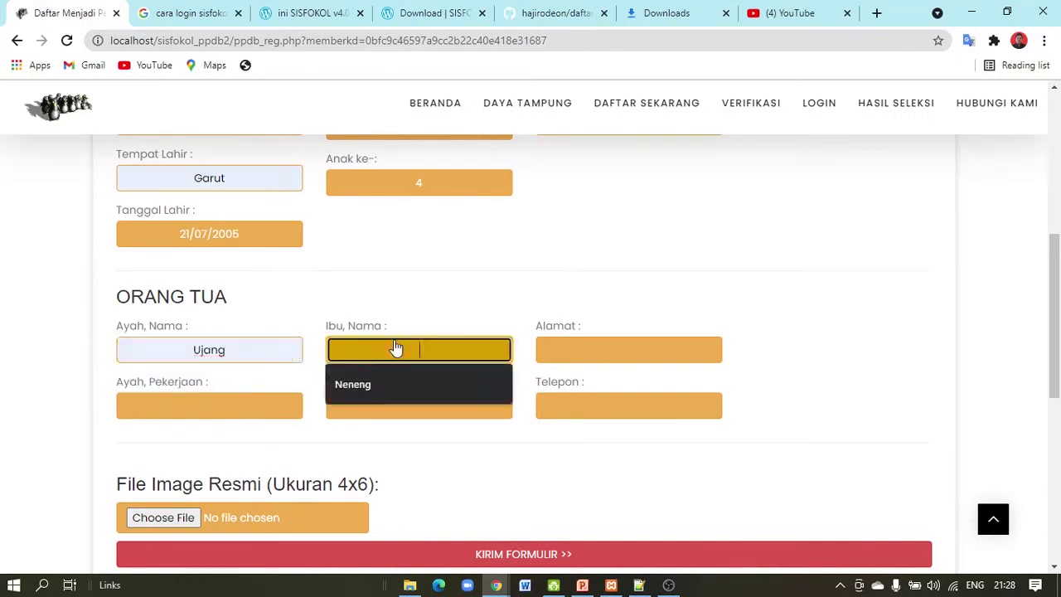
pyautogui.click(418, 379)
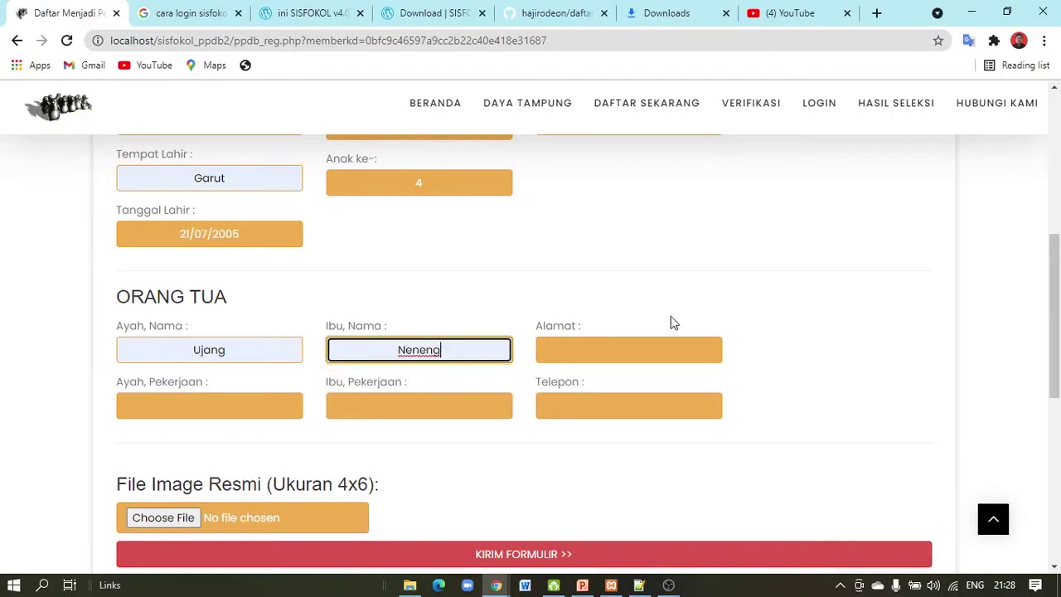
pyautogui.click(615, 350)
pyautogui.click(628, 385)
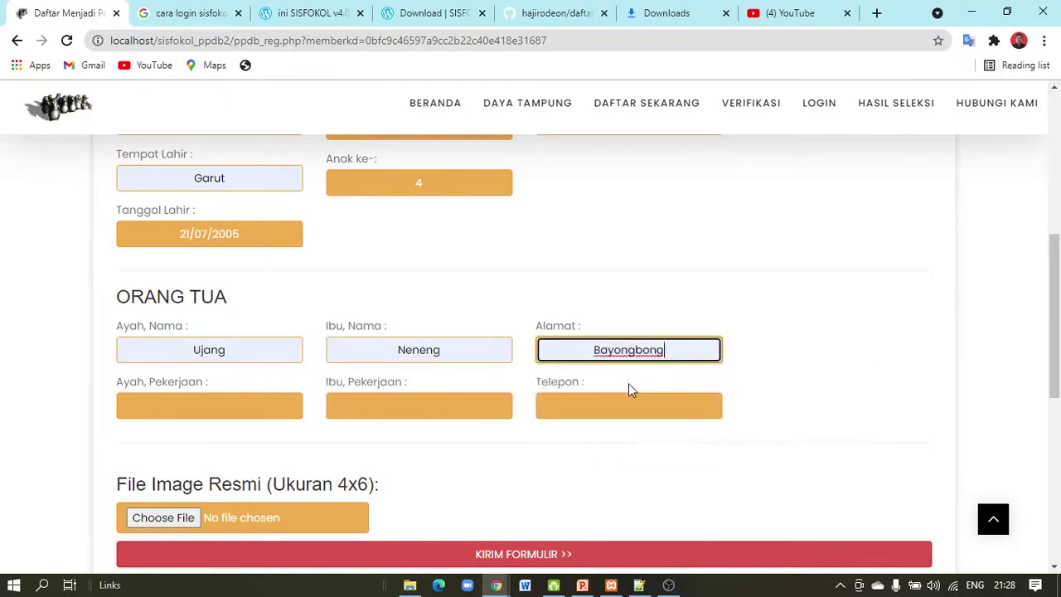
# Step: Set Ayah, Pekerjaan to PNS and Ibu, Pekerjaan to IRT in the Orang Tua section
pyautogui.click(187, 413)
pyautogui.click(217, 434)
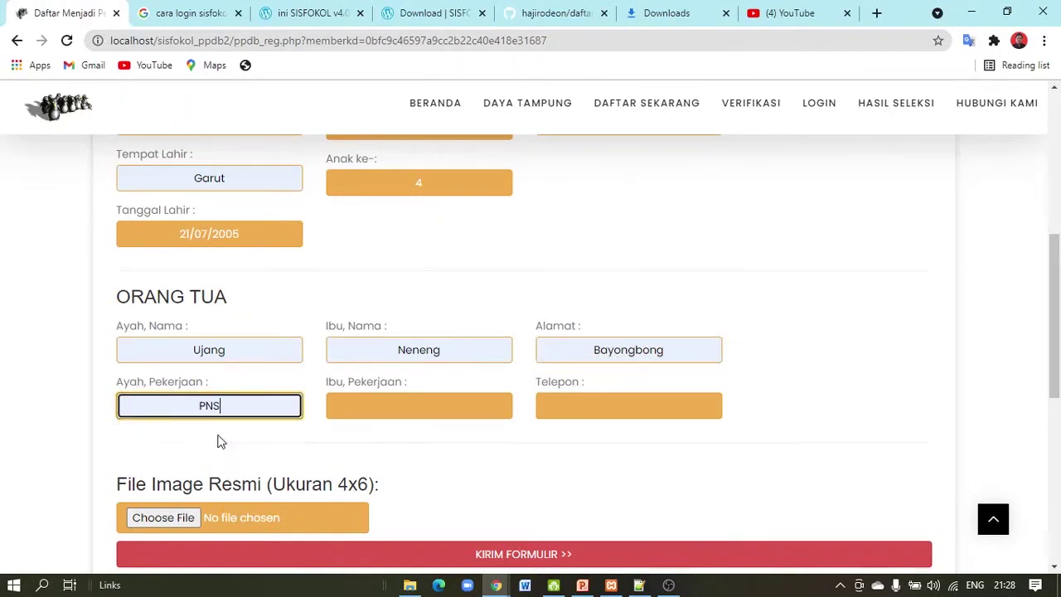
pyautogui.click(396, 407)
pyautogui.click(410, 437)
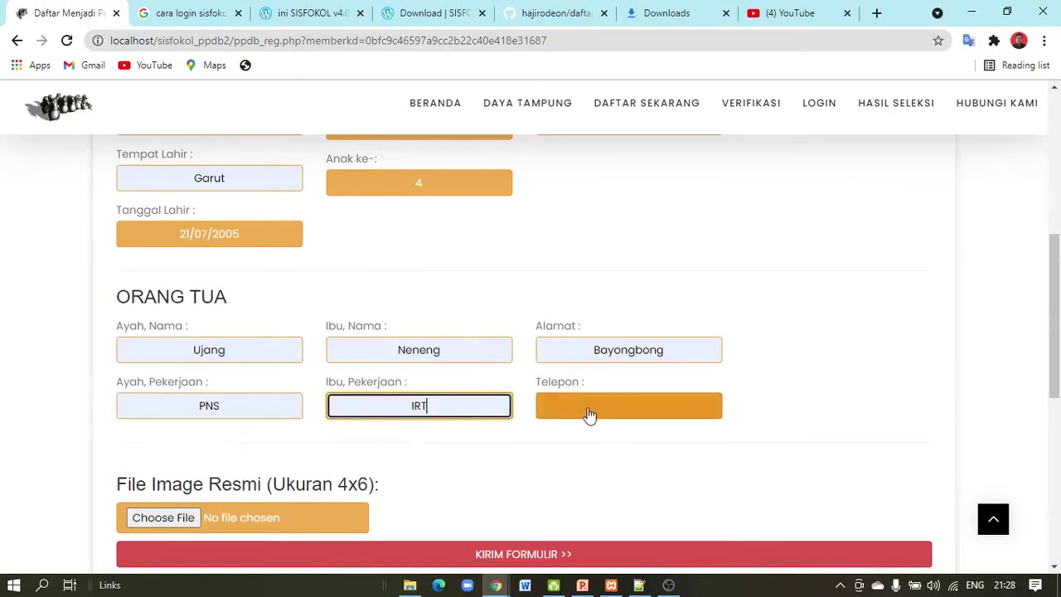
# Step: Enter the parents' phone number in the Telepon field of the Orang Tua section
pyautogui.click(592, 412)
pyautogui.write('45464')
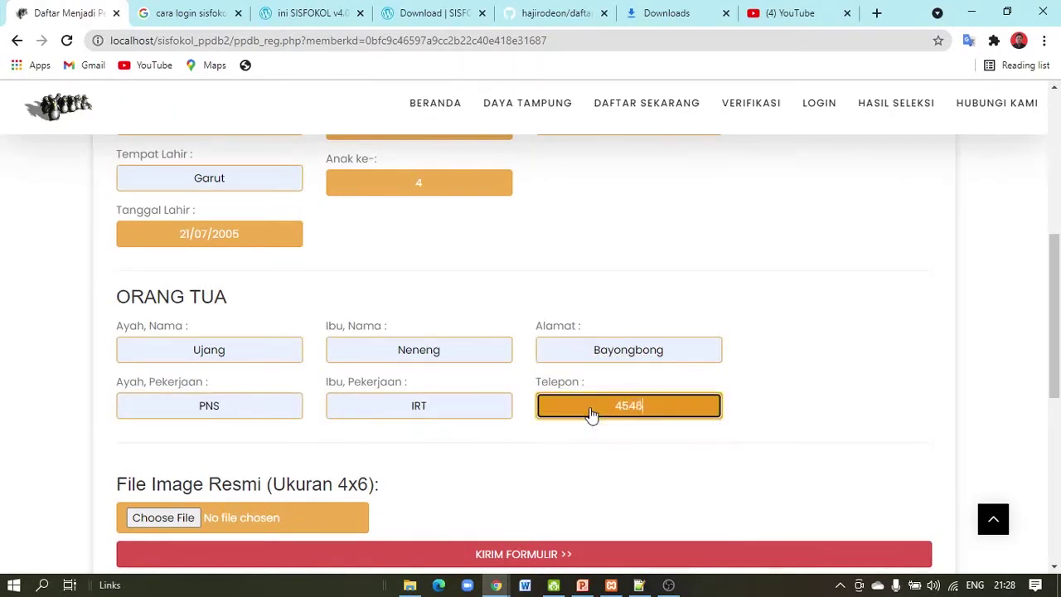
pyautogui.press('BackSpace')
pyautogui.press('BackSpace')
pyautogui.press('BackSpace')
pyautogui.press('BackSpace')
pyautogui.press('BackSpace')
pyautogui.write('087656554')
pyautogui.click(887, 352)
# Step: Attach the student's portrait PNG as the official 4x6 image and submit the registration form
pyautogui.scroll(-2, 572, 416)
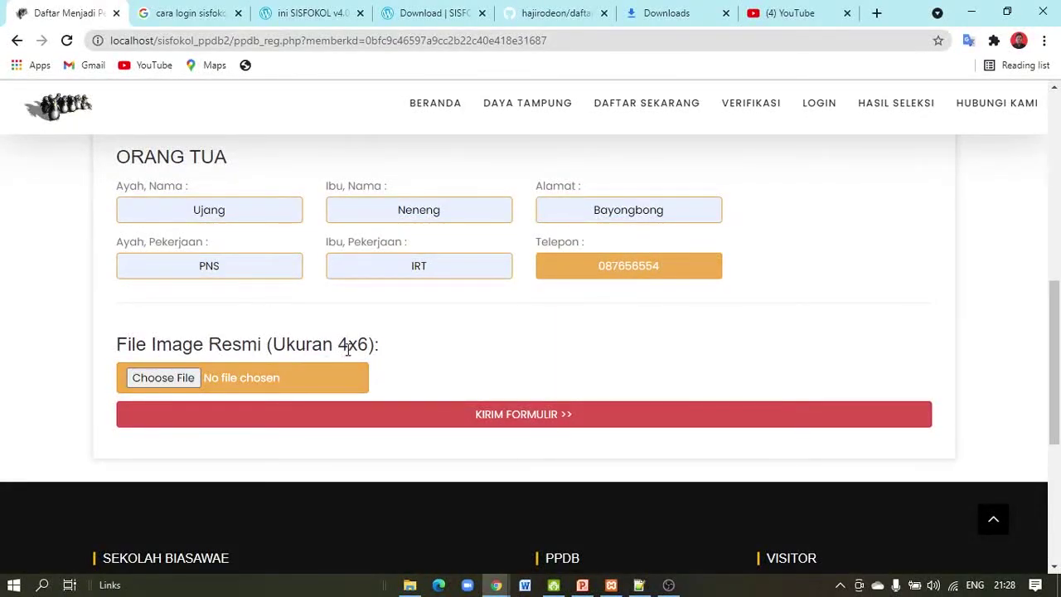
pyautogui.click(187, 380)
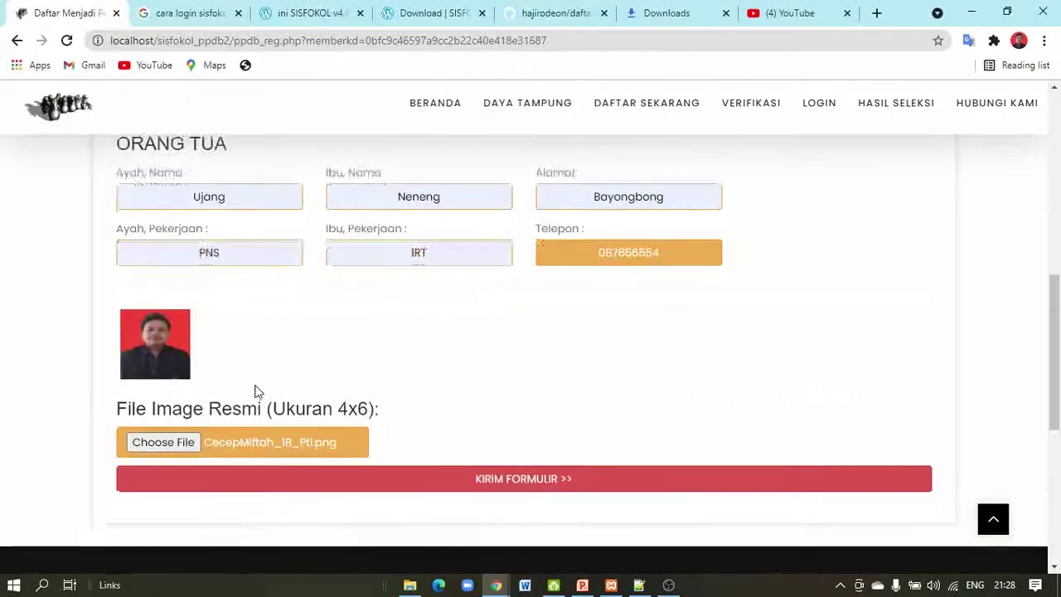
pyautogui.scroll(-2, 254, 391)
pyautogui.scroll(2, 256, 391)
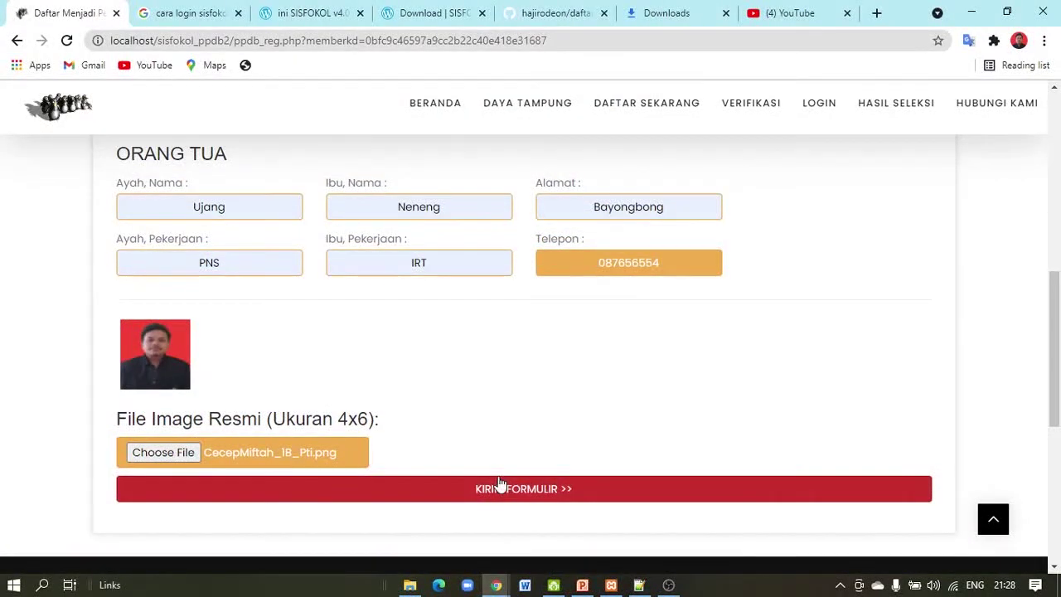
pyautogui.click(525, 490)
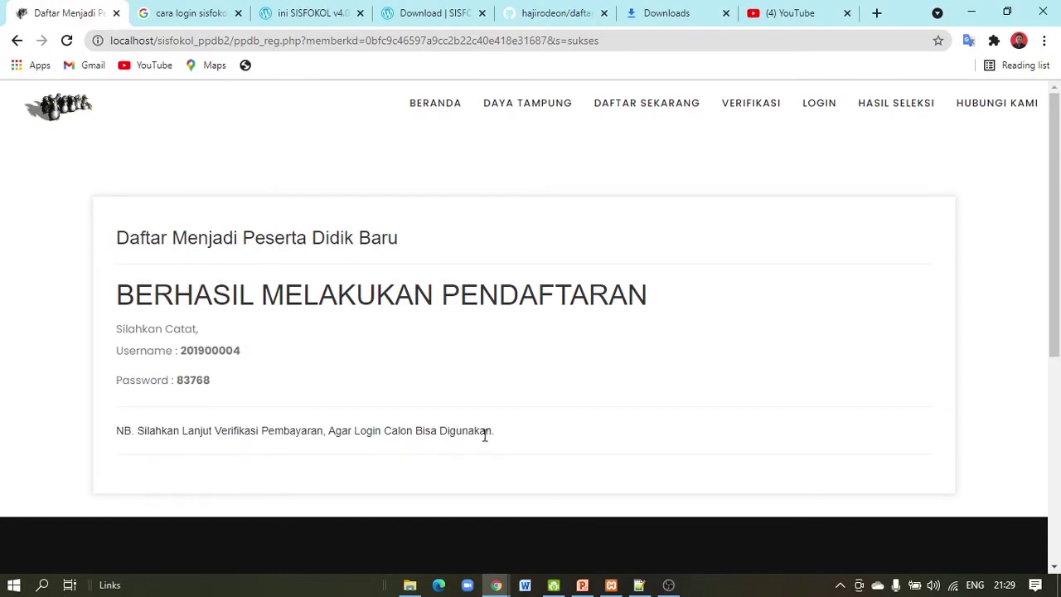
# Step: Copy the issued username and password into the open Notepad++ note, below the earlier login, and return to the browser
pyautogui.moveTo(112, 355); pyautogui.dragTo(240, 393)
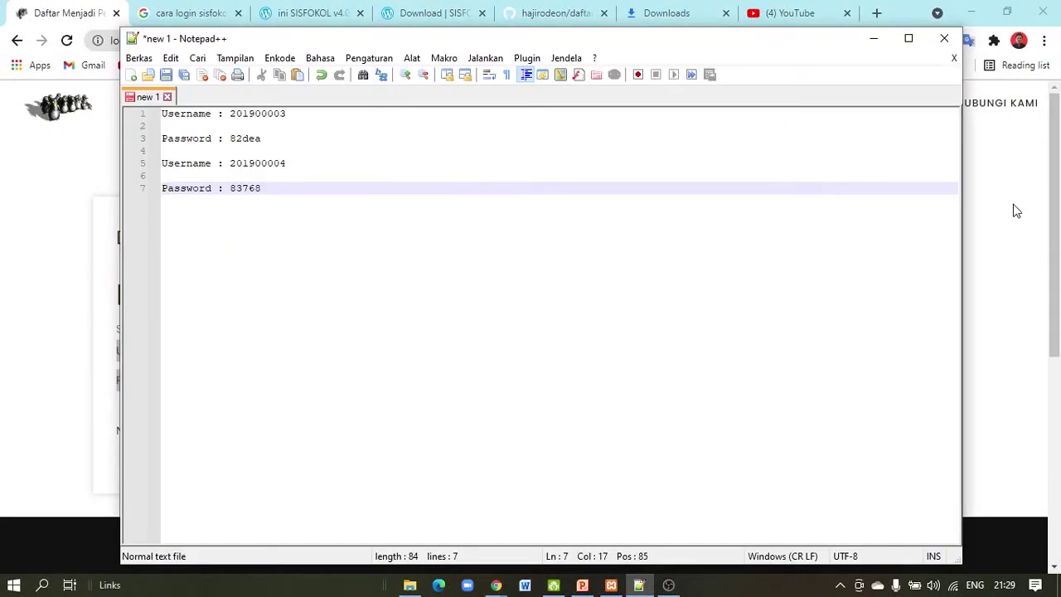
pyautogui.click(1015, 210)
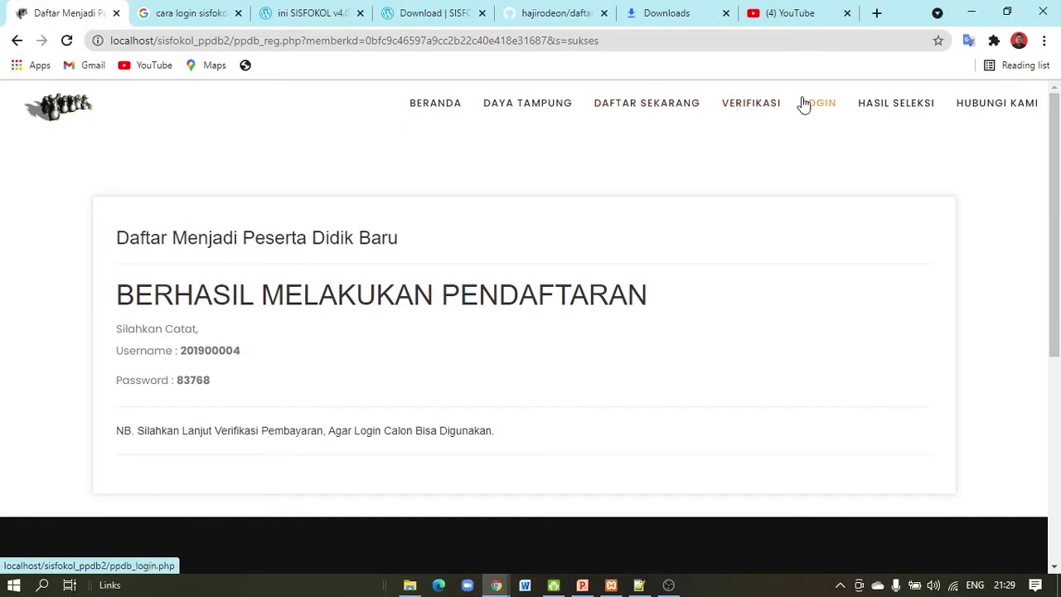
# Step: Open the Verifikasi page and look over the fields of the applicant verification form
pyautogui.click(756, 108)
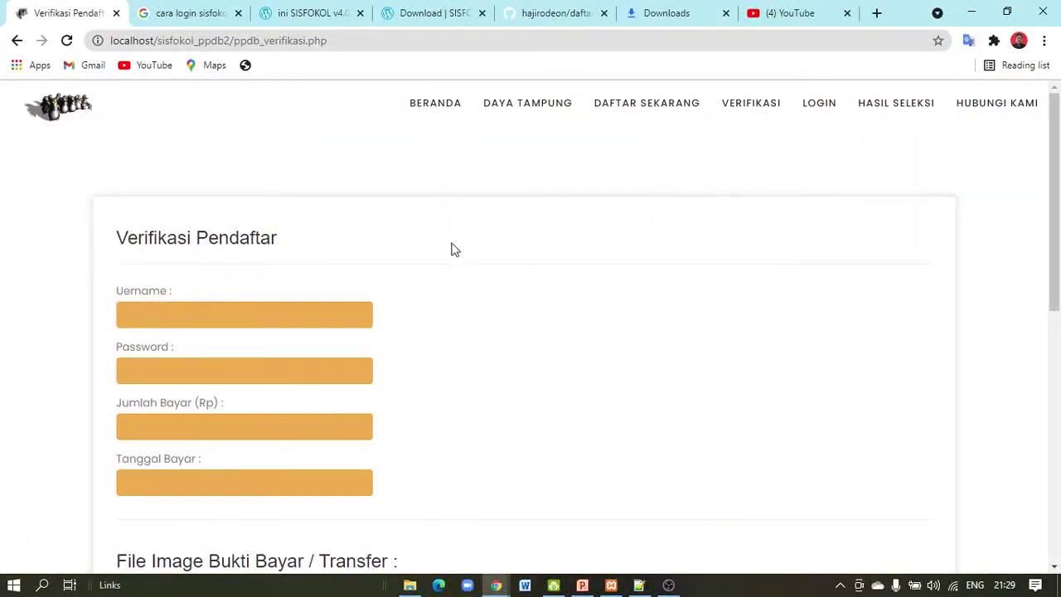
pyautogui.click(267, 320)
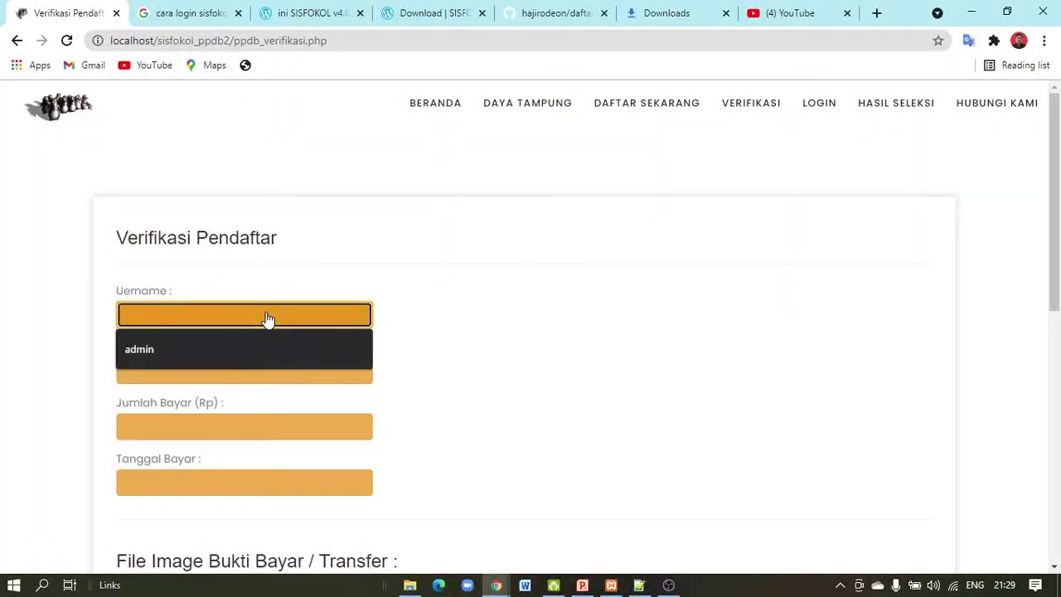
pyautogui.click(273, 272)
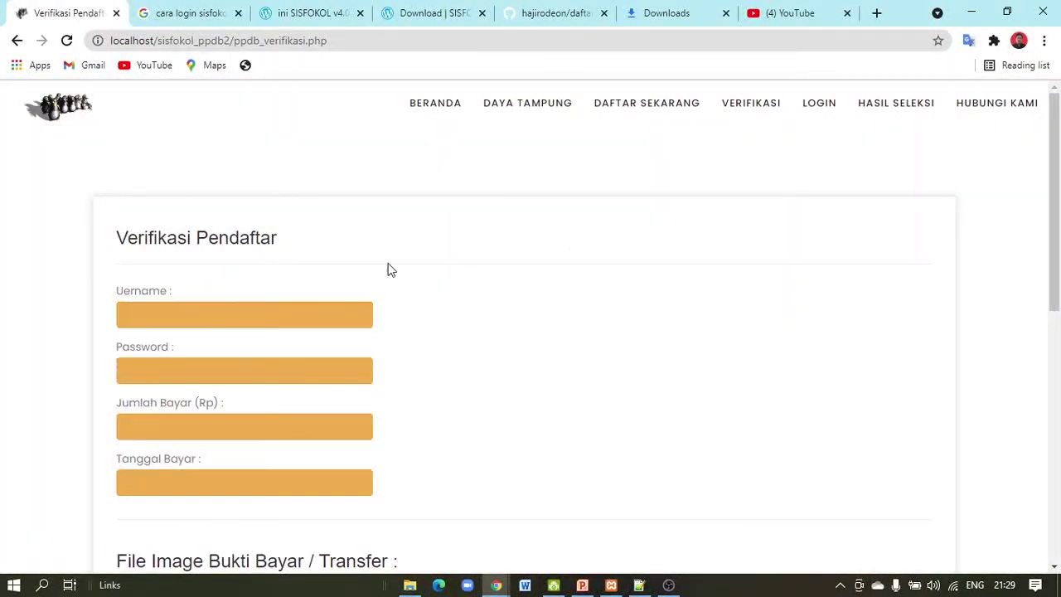
pyautogui.scroll(-1, 385, 269)
pyautogui.scroll(-1, 388, 270)
pyautogui.scroll(1, 315, 240)
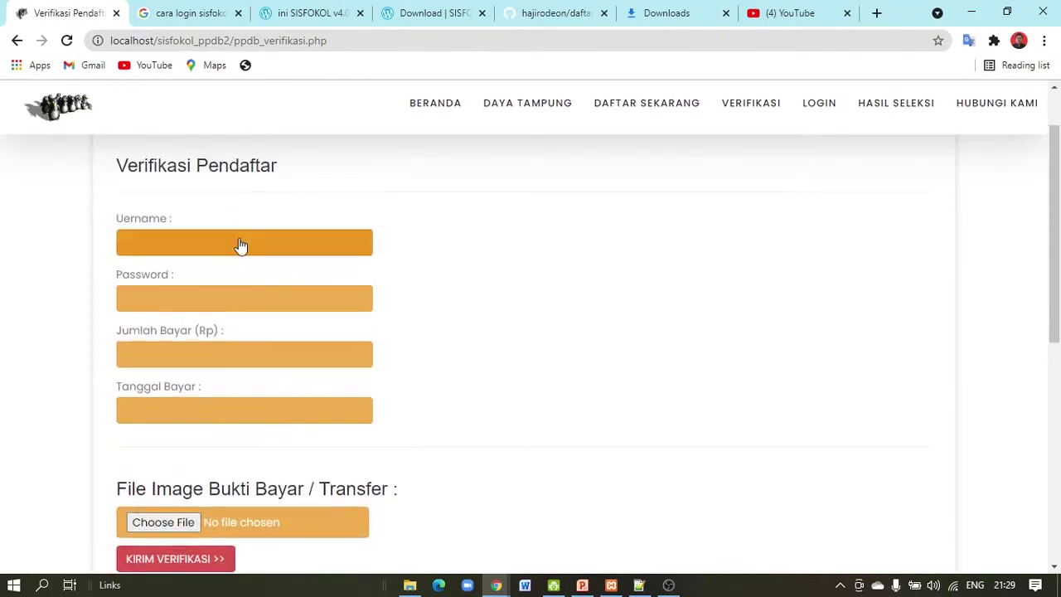
# Step: Copy the new applicant's username from the Notepad++ note into the username field of the verification form
pyautogui.hotkey('alt', 'Tab')
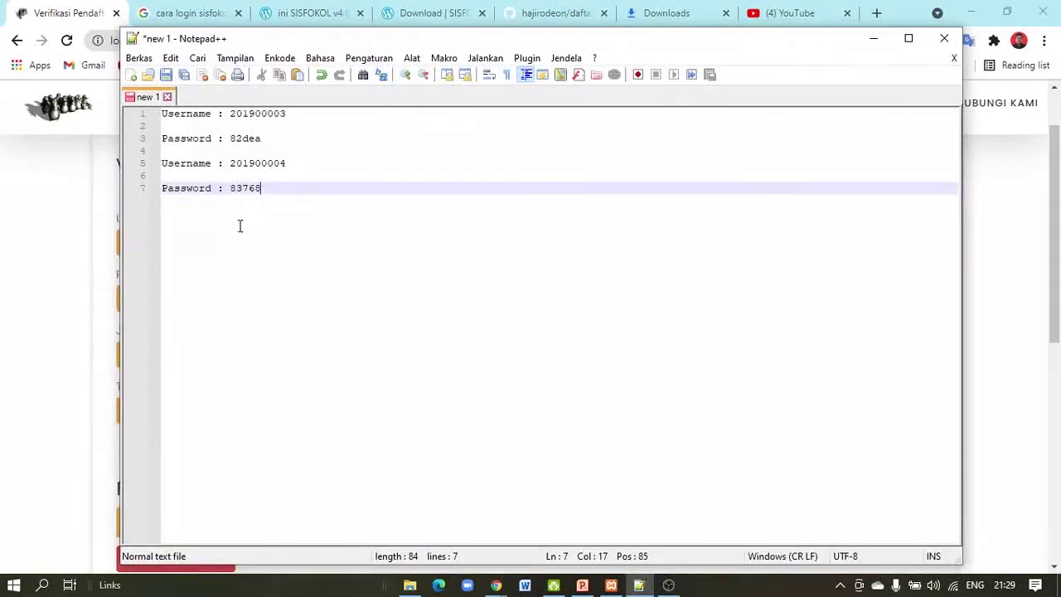
pyautogui.click(259, 170)
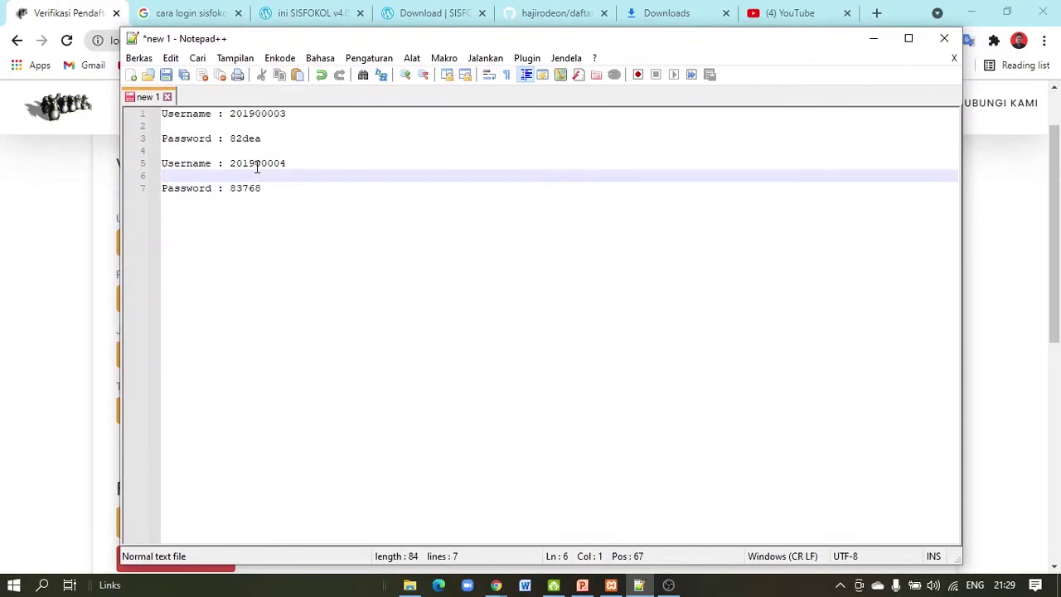
pyautogui.doubleClick(257, 164)
pyautogui.hotkey('ctrl', 'c')
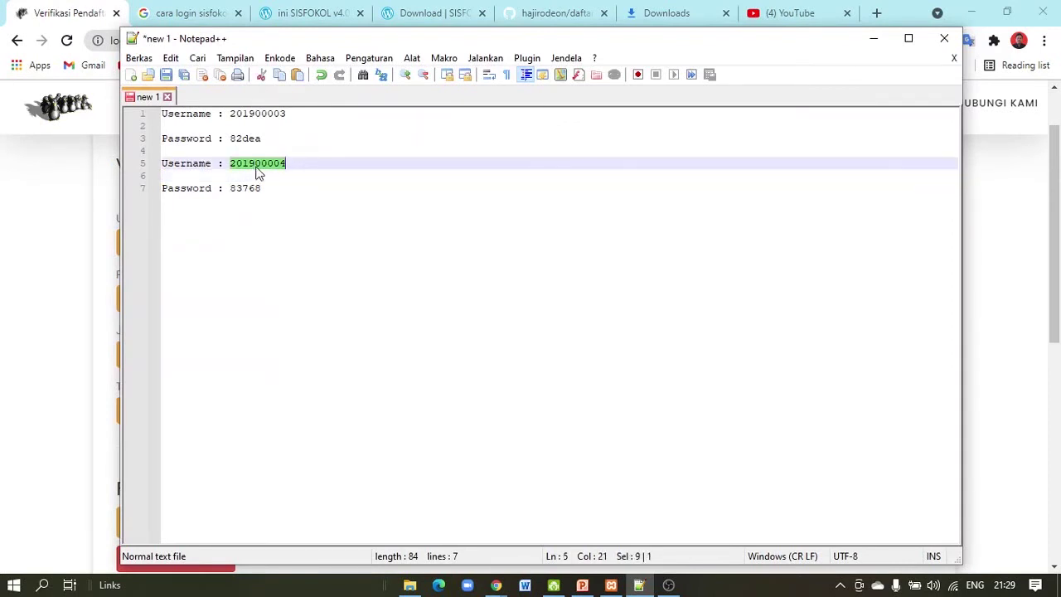
pyautogui.hotkey('alt', 'Tab')
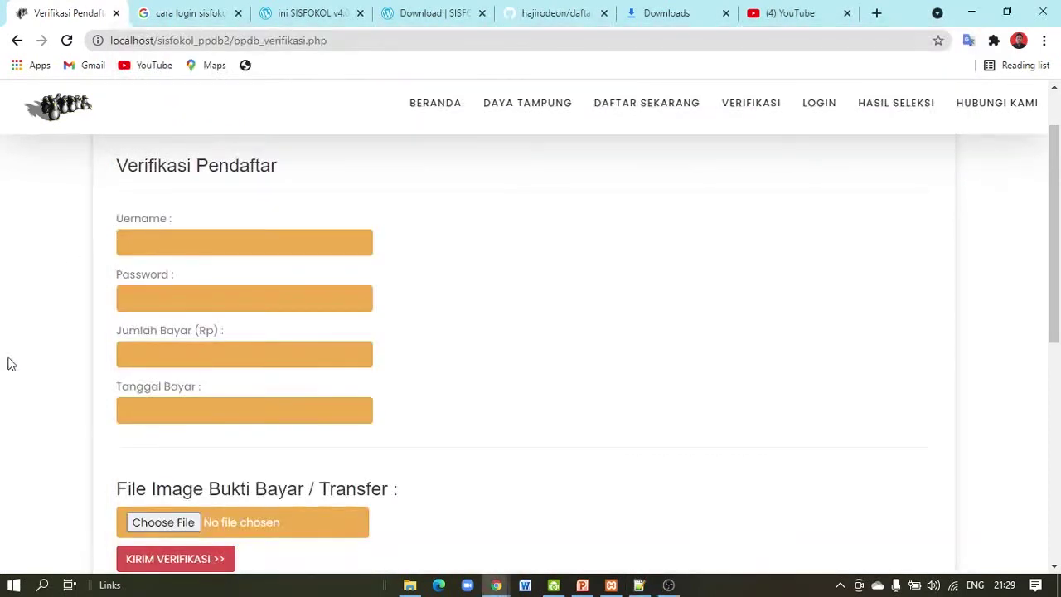
pyautogui.click(256, 254)
pyautogui.hotkey('ctrl', 'v')
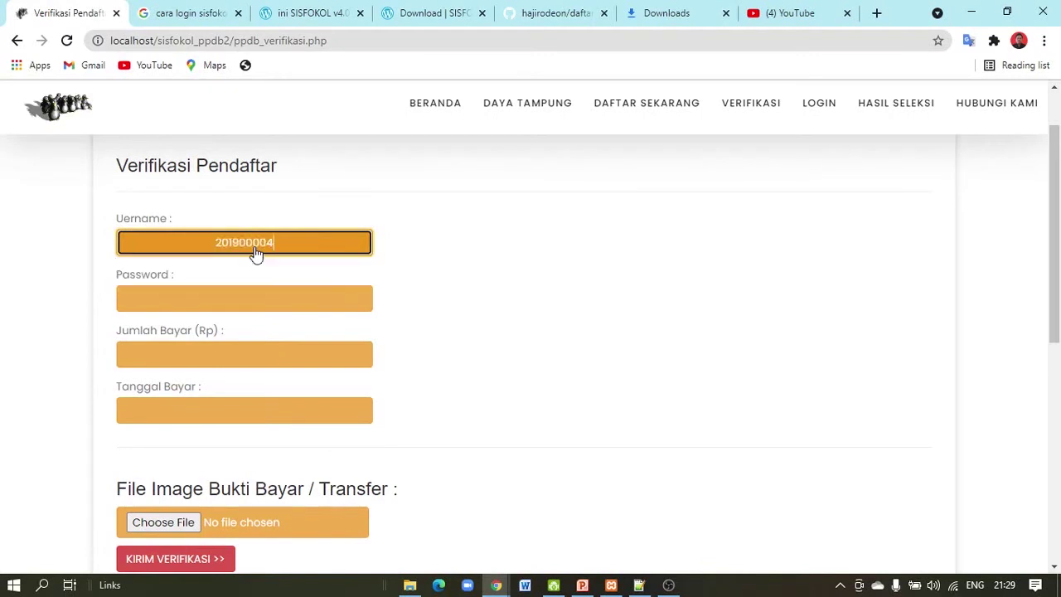
# Step: Copy the new applicant's password from the Notepad++ note into the Password field of the verification form
pyautogui.click(247, 302)
pyautogui.hotkey('alt', 'Tab')
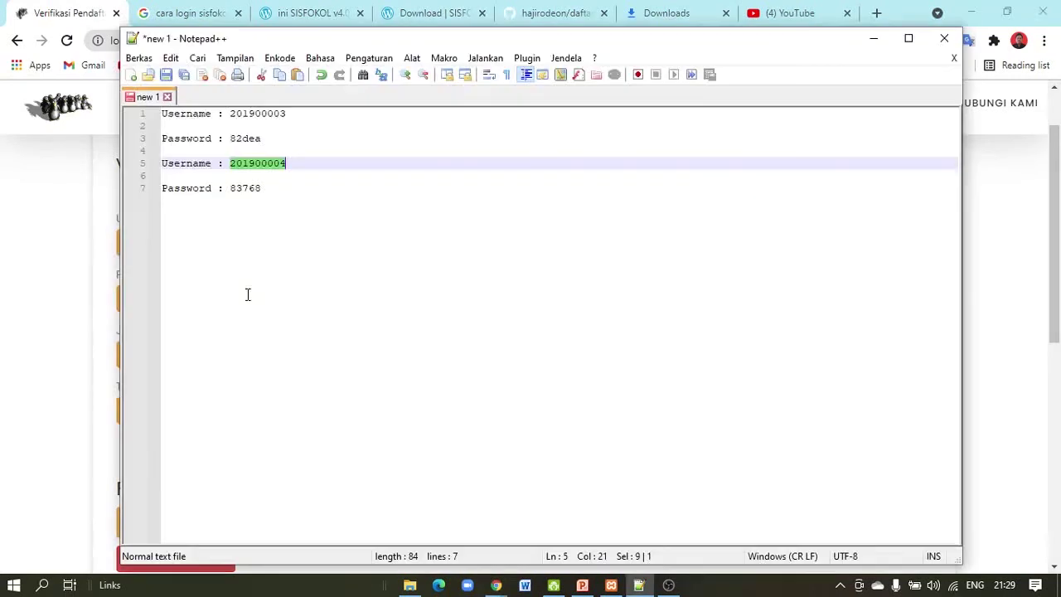
pyautogui.doubleClick(255, 190)
pyautogui.hotkey('ctrl', 'c')
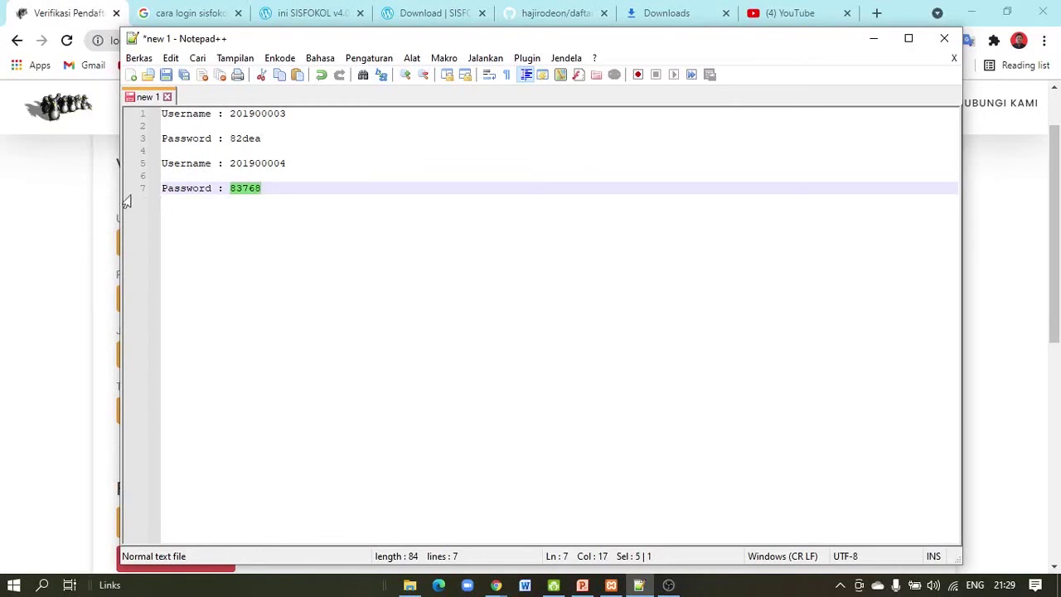
pyautogui.click(40, 220)
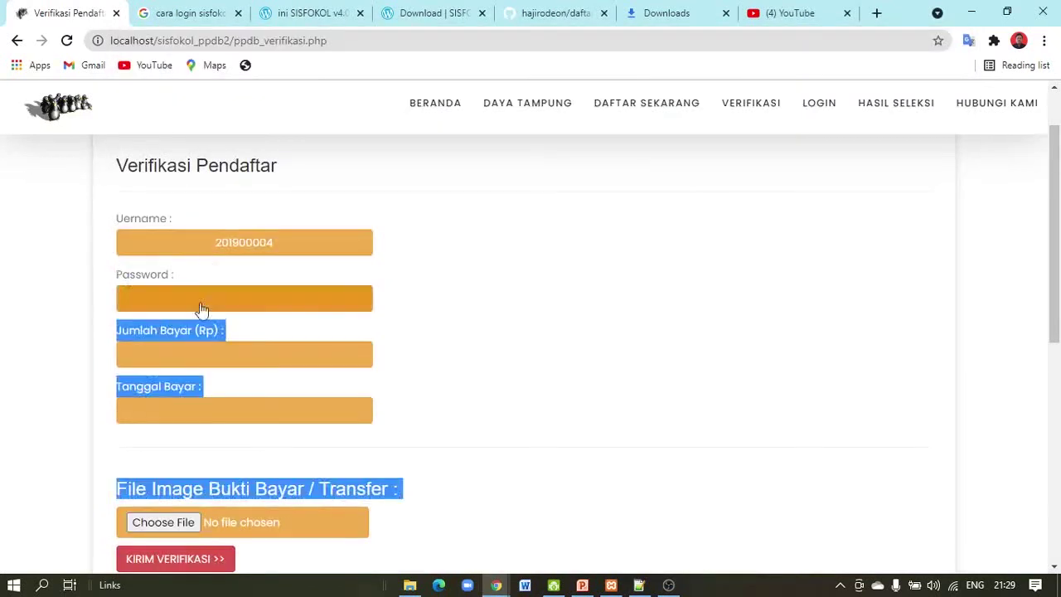
pyautogui.click(254, 305)
pyautogui.hotkey('ctrl', 'v')
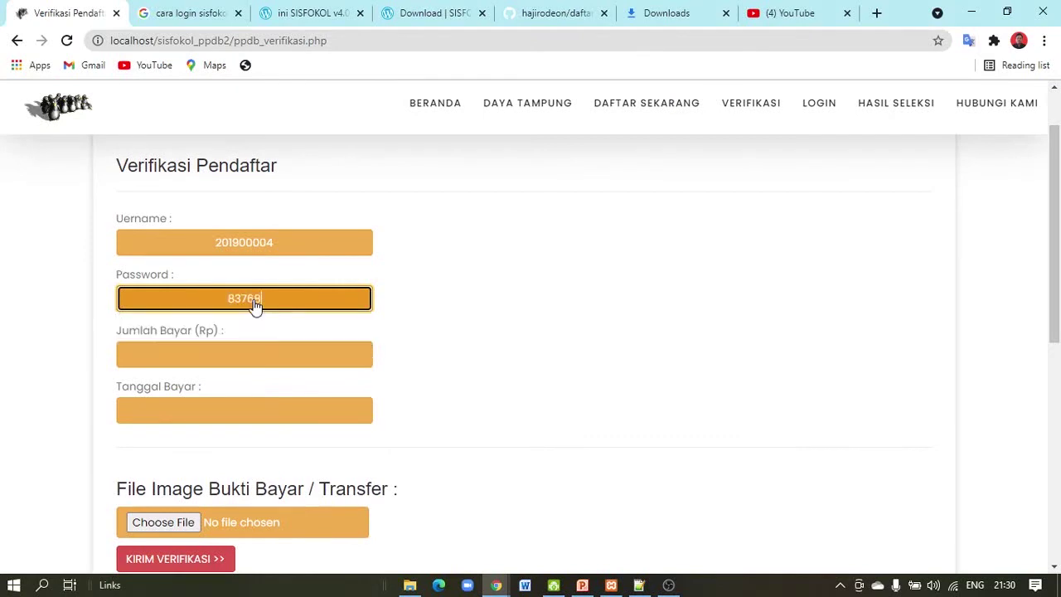
# Step: Set Jumlah Bayar (Rp) to 200000 and Tanggal Bayar to 09/07/2021
pyautogui.click(259, 357)
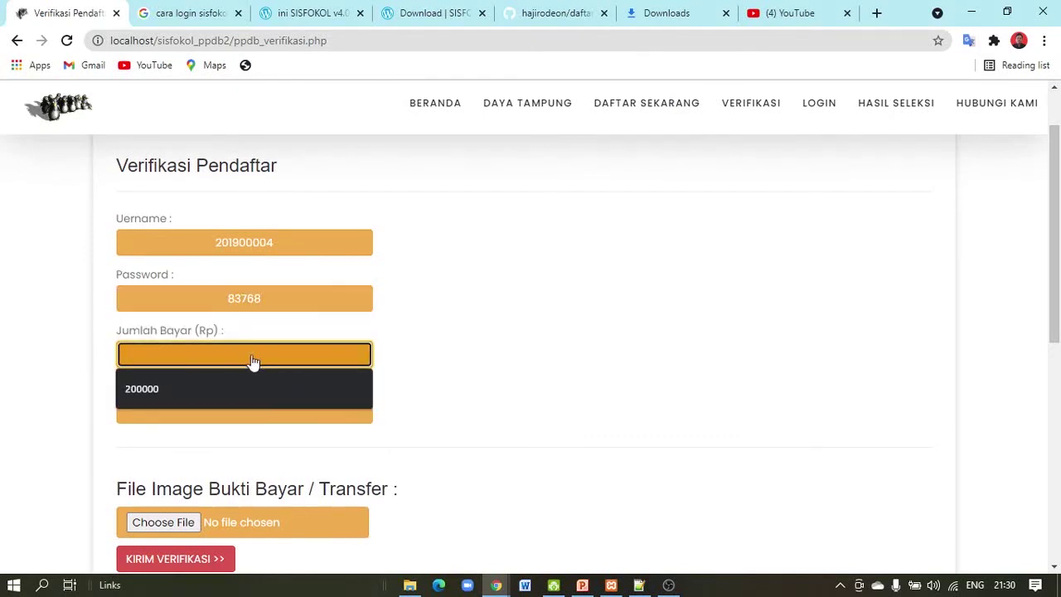
pyautogui.click(227, 385)
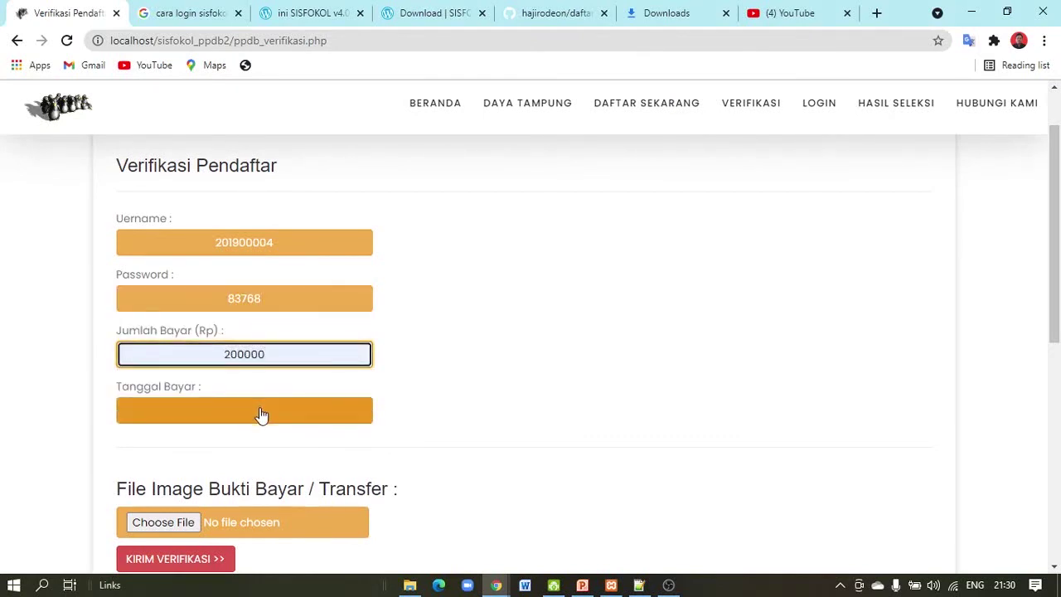
pyautogui.click(260, 415)
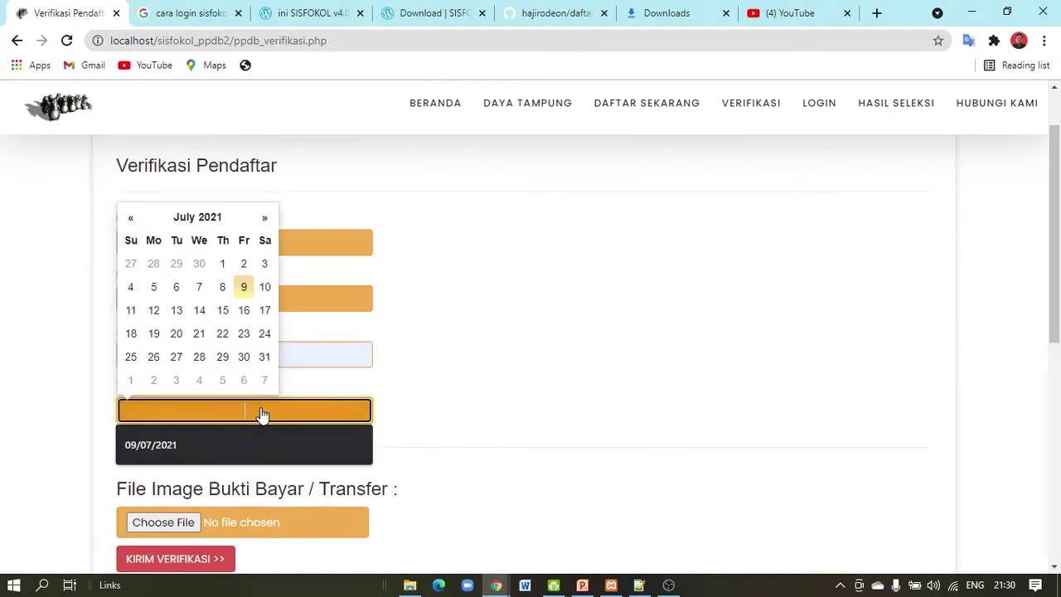
pyautogui.click(243, 290)
# Step: Attach book.png as the Bukti Bayar / Transfer image and submit the verification
pyautogui.scroll(-1, 381, 392)
pyautogui.scroll(-2, 381, 393)
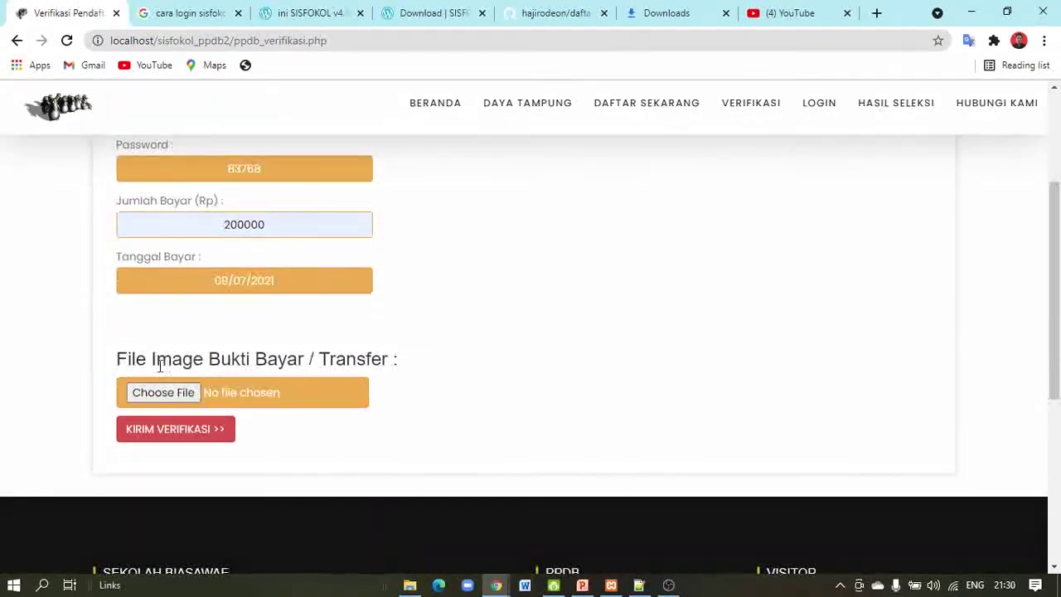
pyautogui.click(166, 389)
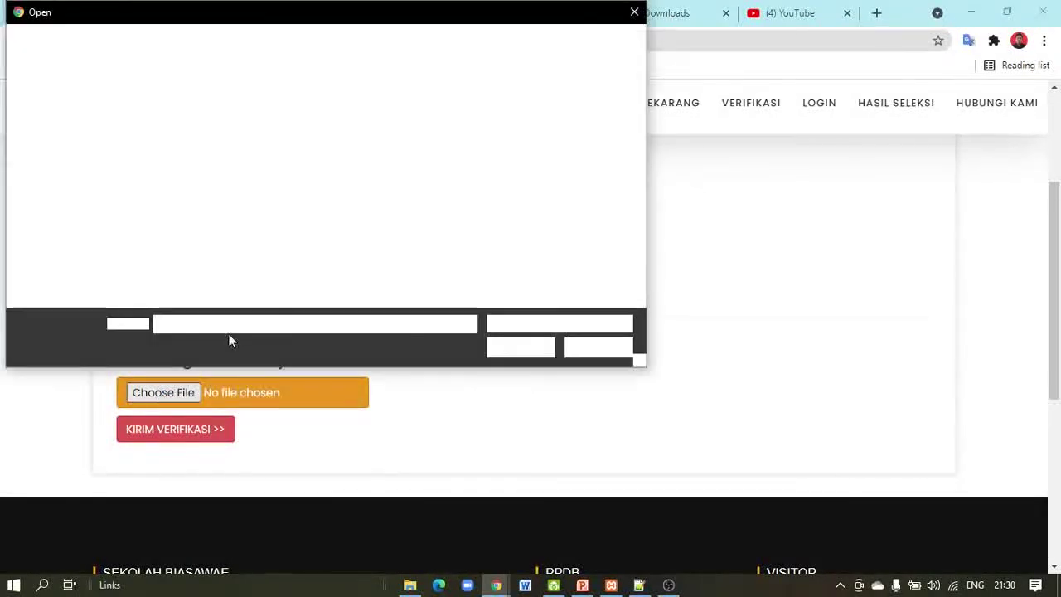
pyautogui.doubleClick(157, 192)
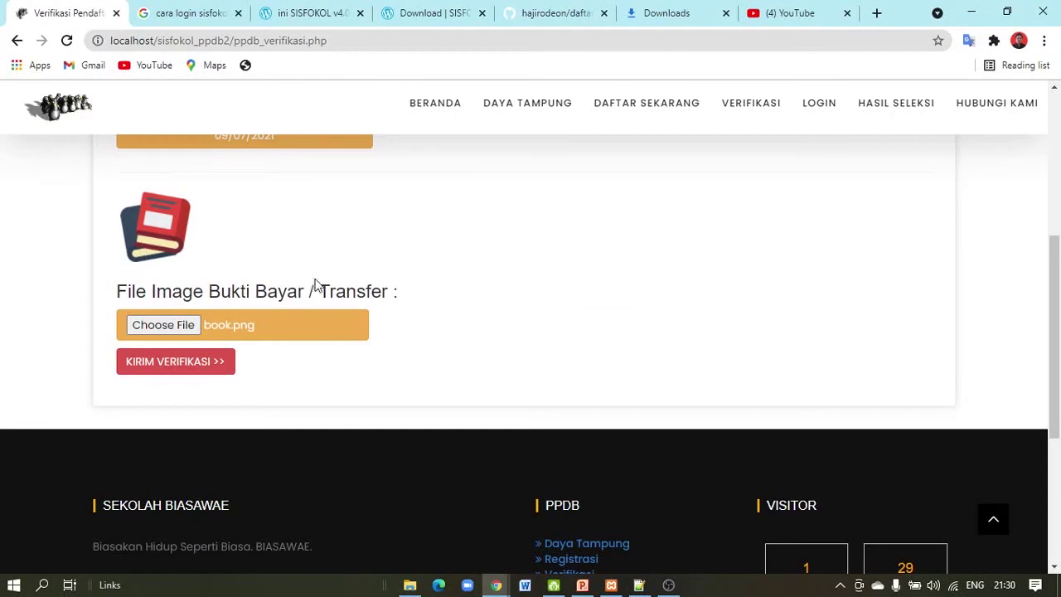
pyautogui.scroll(2, 466, 266)
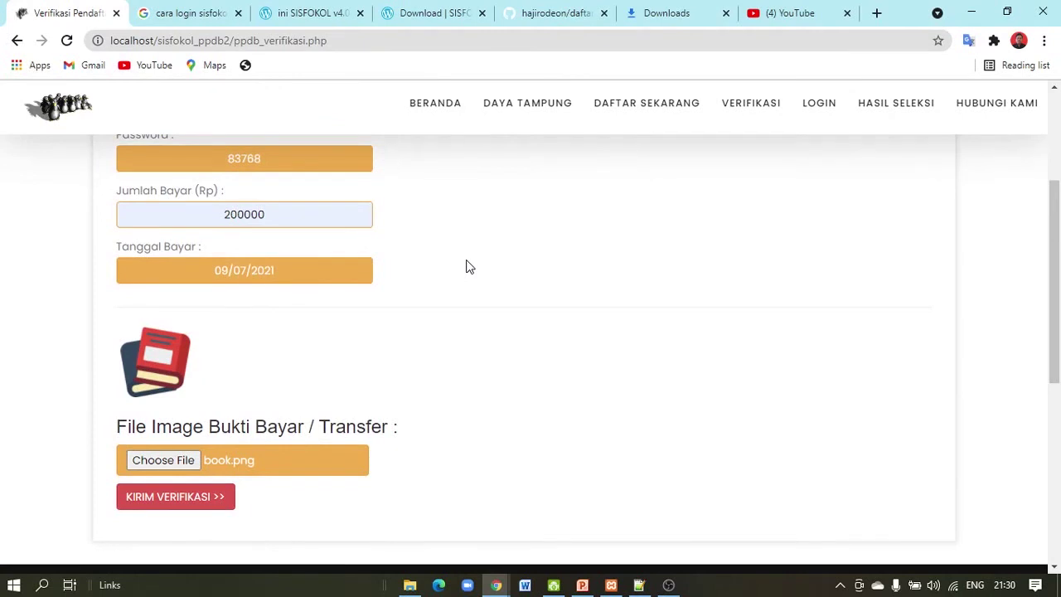
pyautogui.click(194, 501)
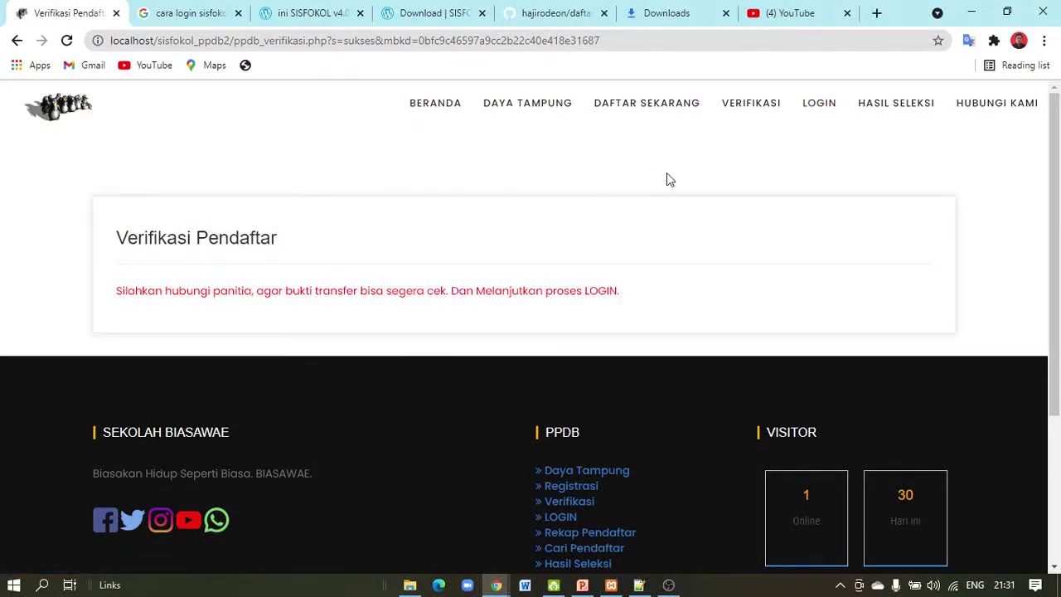
# Step: Open the applicant login page and examine its username and password fields
pyautogui.click(818, 108)
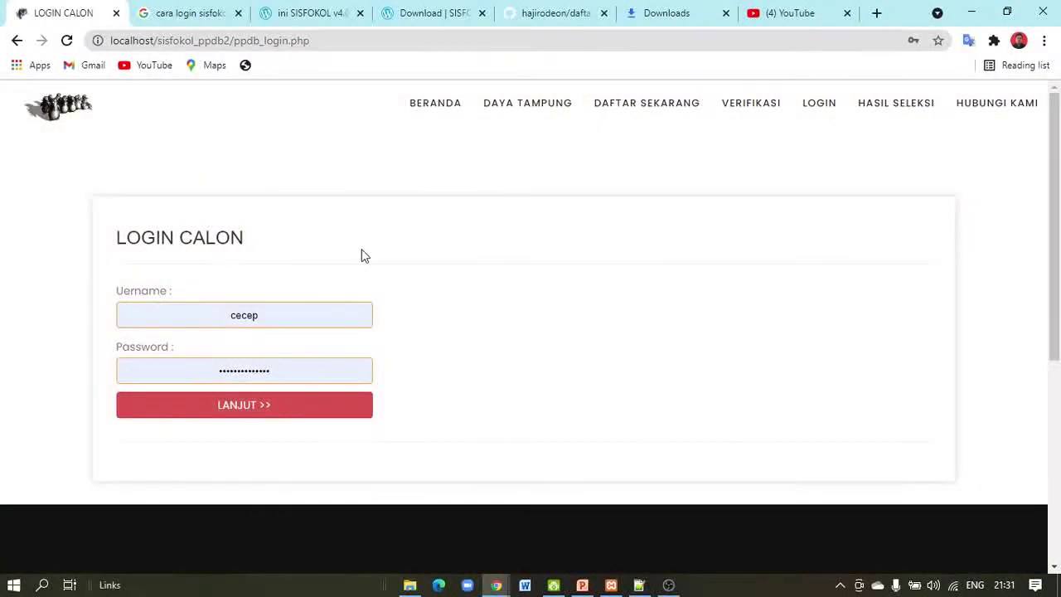
pyautogui.click(295, 319)
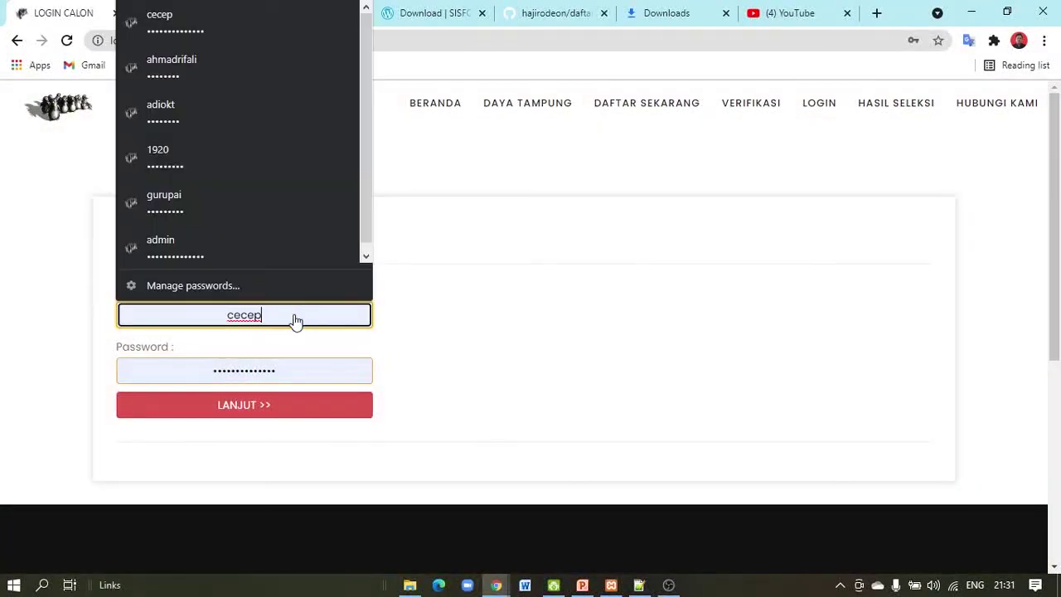
pyautogui.click(469, 337)
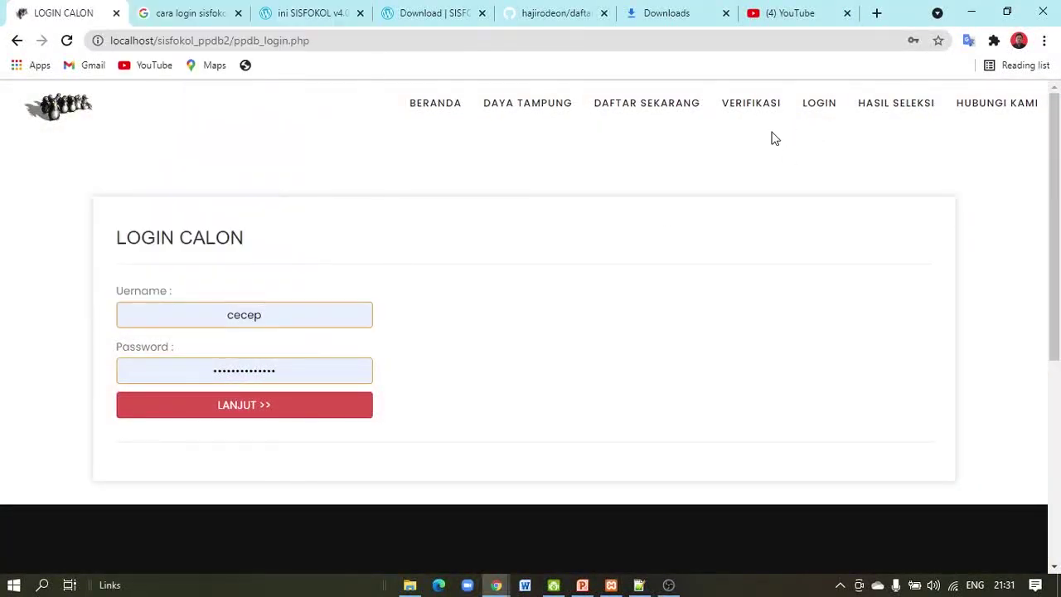
# Step: Open the Hasil Seleksi page and examine the selection results heading for 2019/2020
pyautogui.click(904, 110)
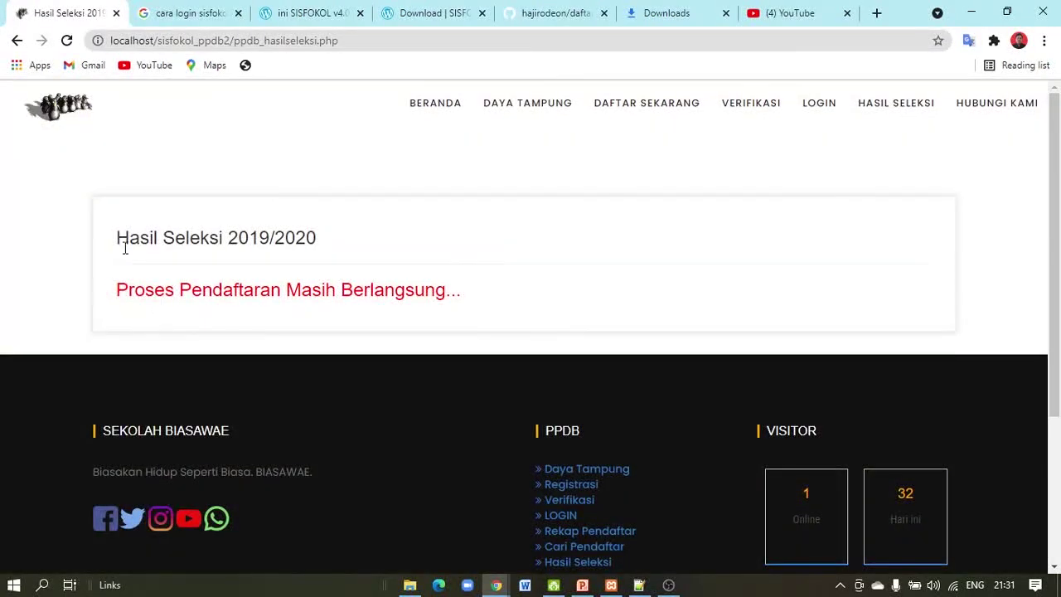
pyautogui.moveTo(116, 238); pyautogui.dragTo(328, 245)
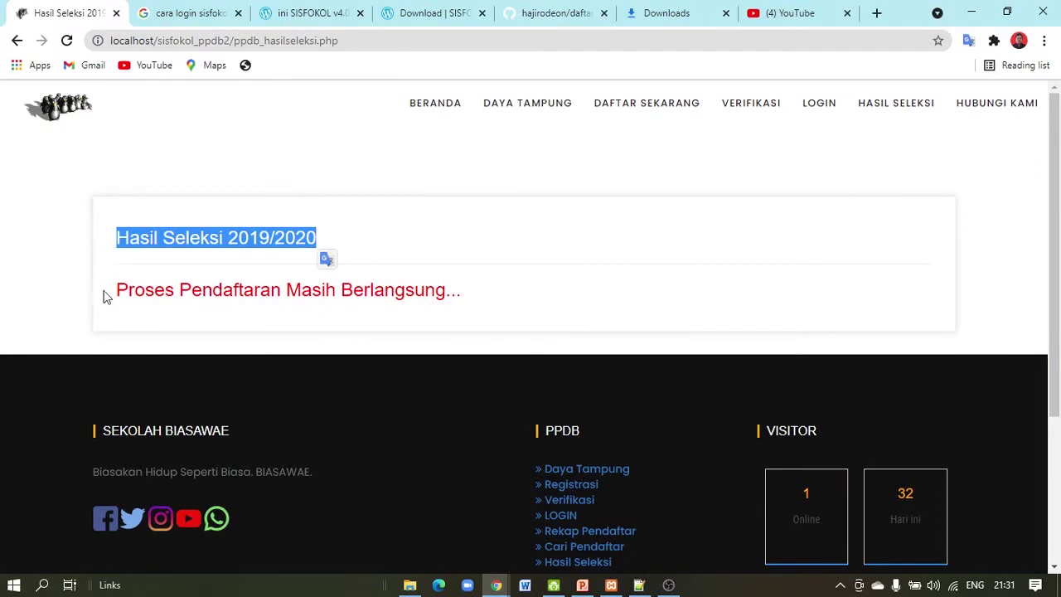
# Step: Highlight the registration status message under the Hasil Seleksi 2019/2020 heading to read it, and clear the selection
pyautogui.moveTo(116, 289); pyautogui.dragTo(371, 312)
pyautogui.click(755, 199)
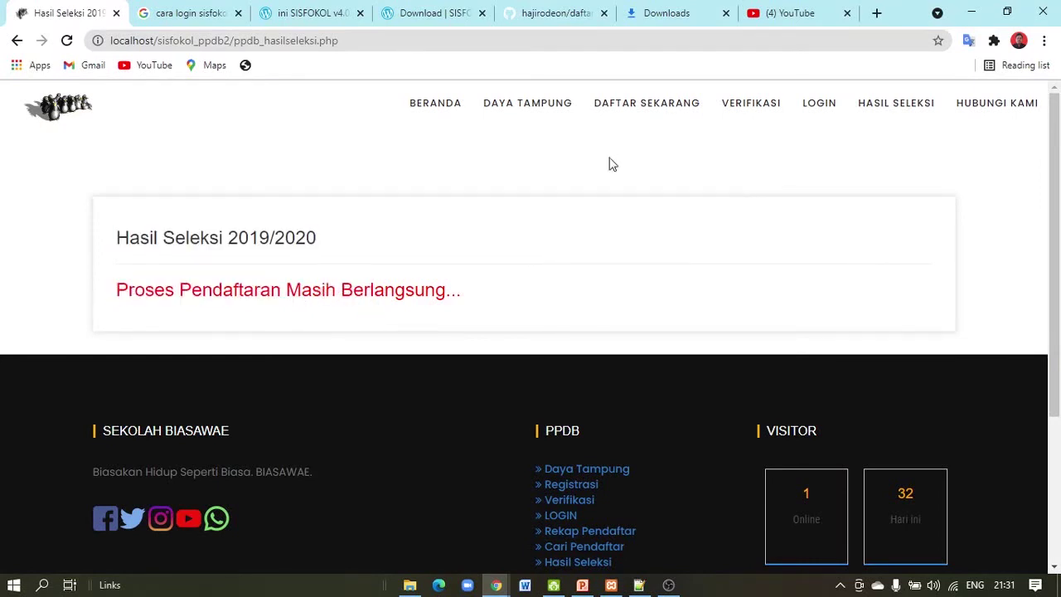
# Step: Open the Daya Tampung page and examine its capacity and applicant figures and the Cari Calon Pendaftar table
pyautogui.click(544, 108)
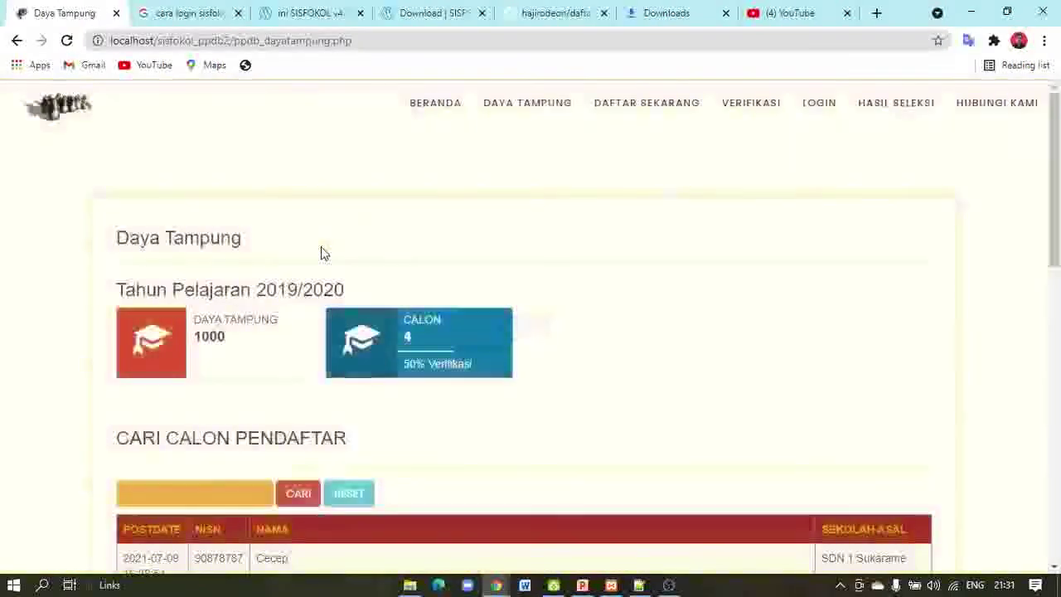
pyautogui.scroll(-3, 324, 252)
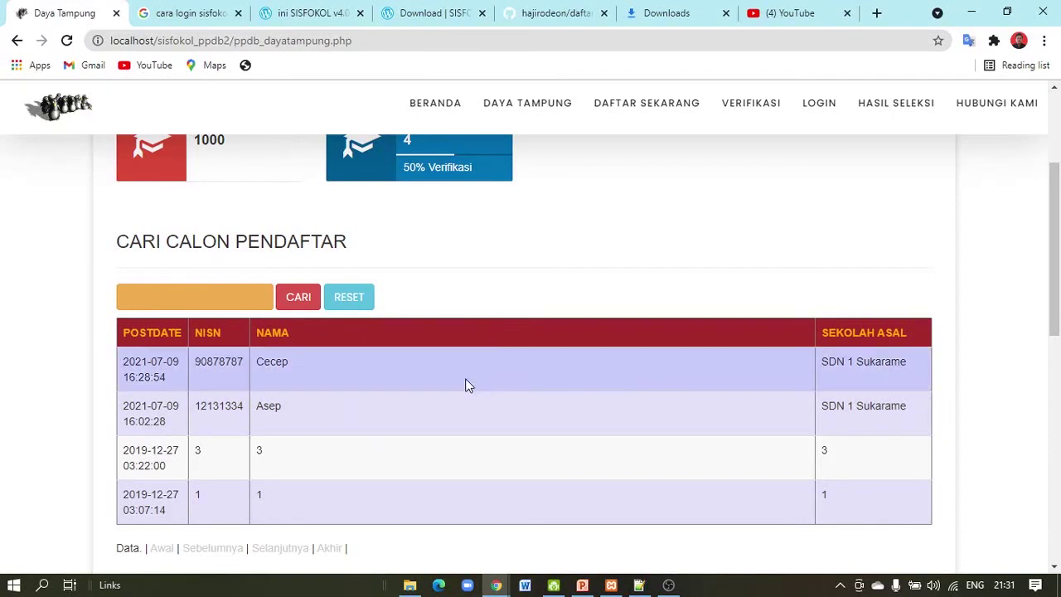
pyautogui.scroll(-1, 629, 176)
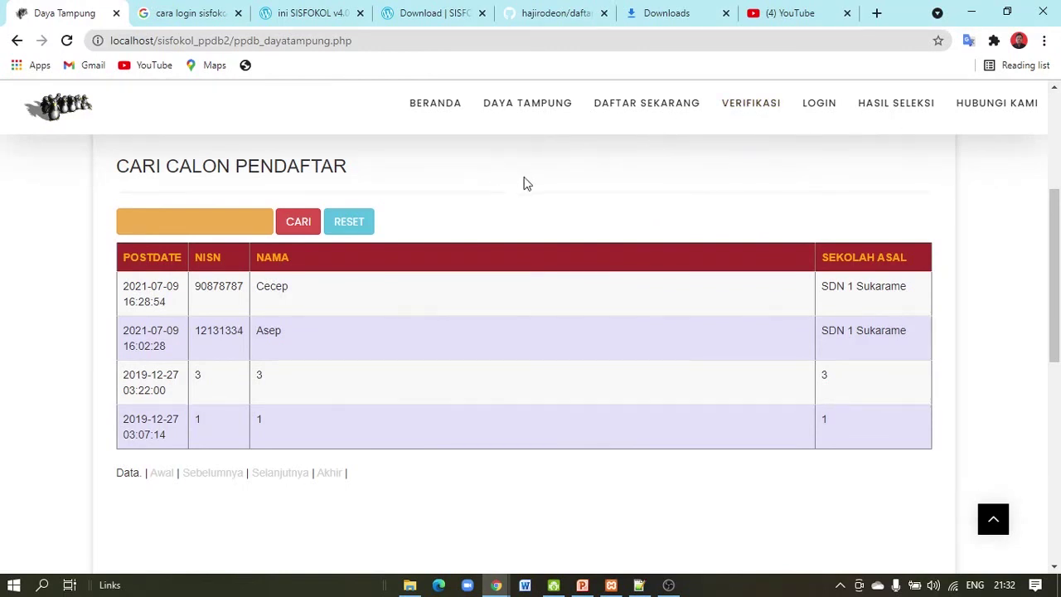
pyautogui.scroll(-2, 686, 175)
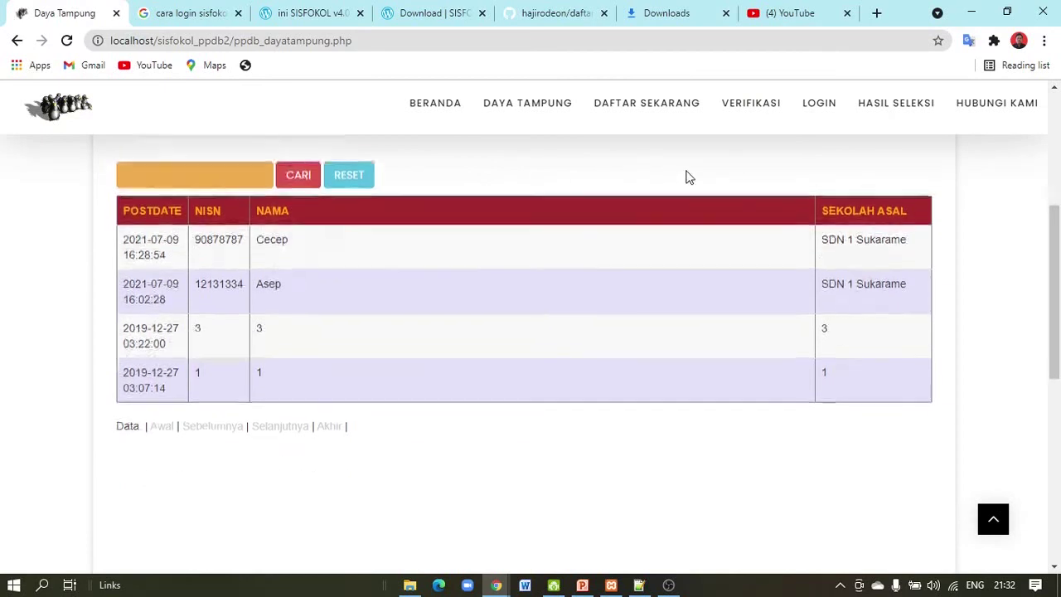
pyautogui.scroll(-2, 686, 175)
pyautogui.scroll(8, 686, 176)
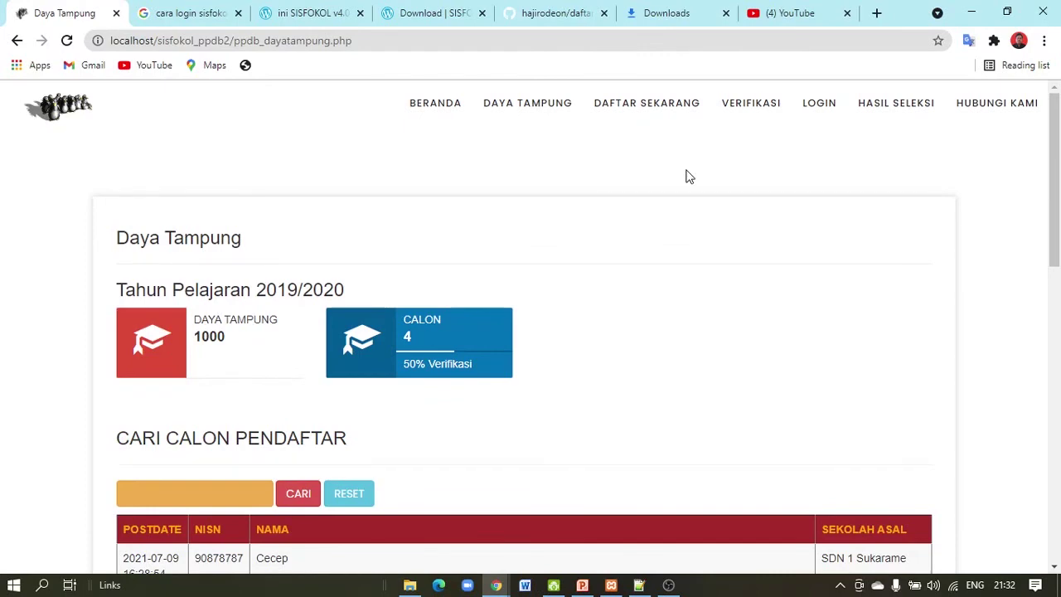
pyautogui.click(668, 586)
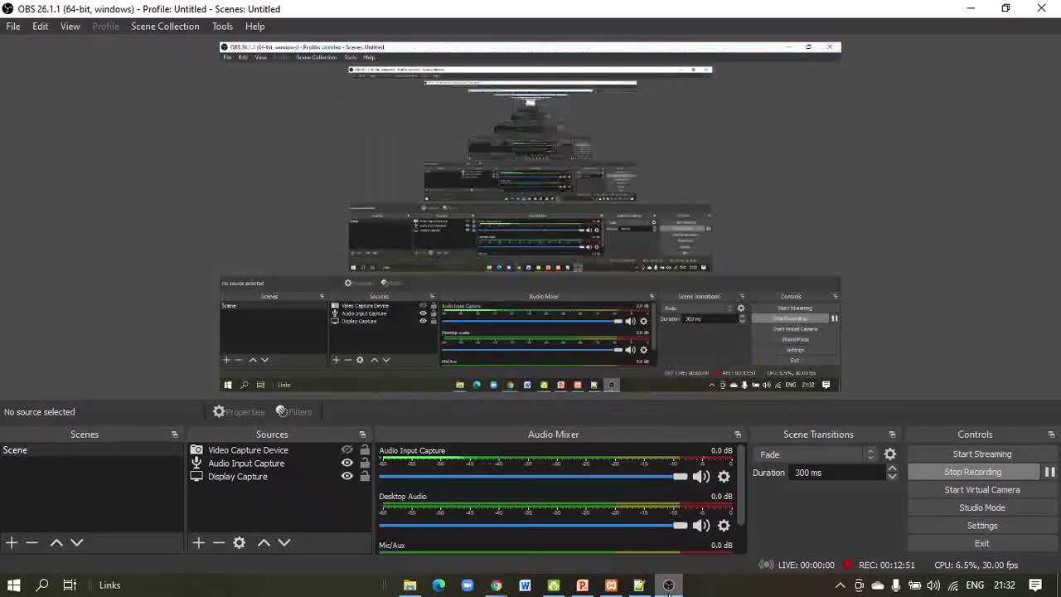